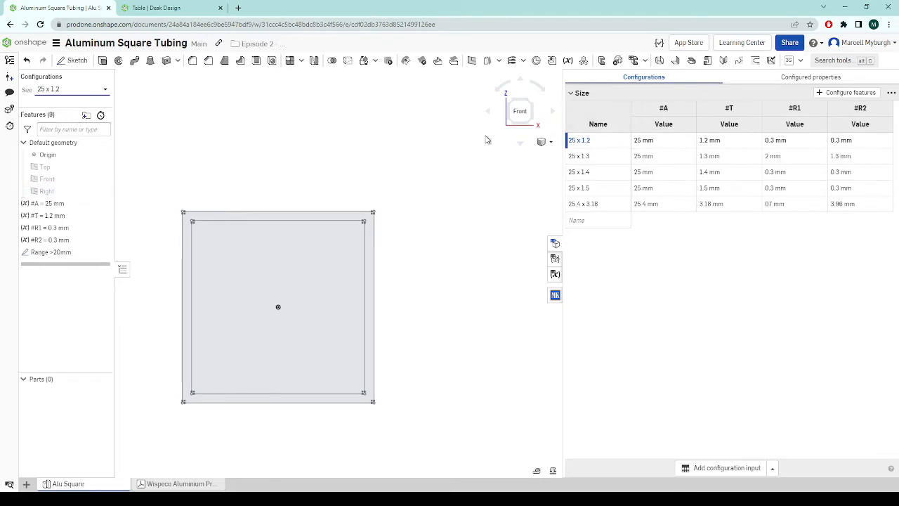
- Inspect the variable driving the outer width dimension in the Range >20mm sketch and the definition of variable #A
{"action": "double_click", "coordinate": [51, 251]}
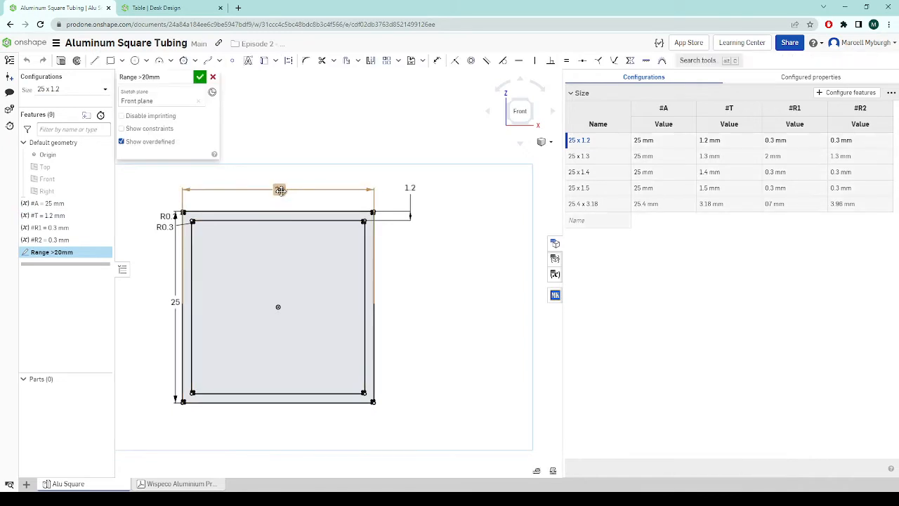
{"action": "double_click", "coordinate": [279, 189]}
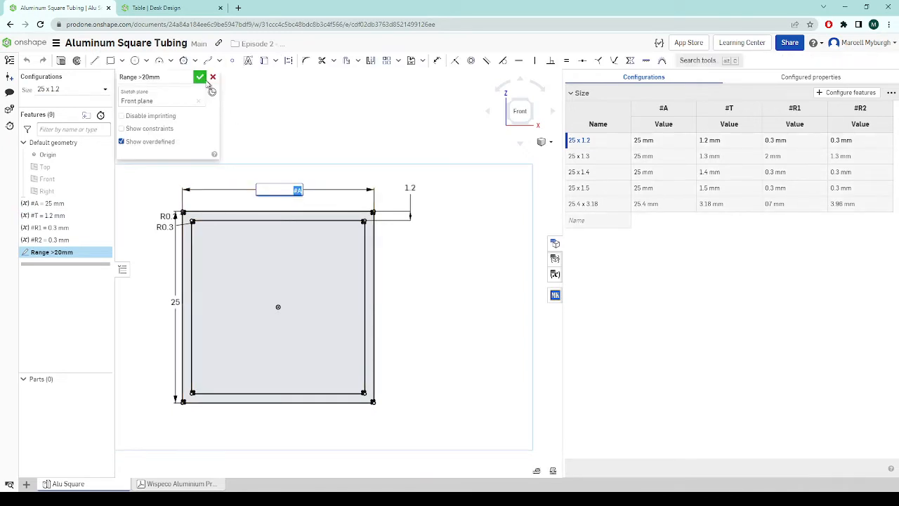
{"action": "left_click", "coordinate": [200, 78]}
{"action": "double_click", "coordinate": [39, 203]}
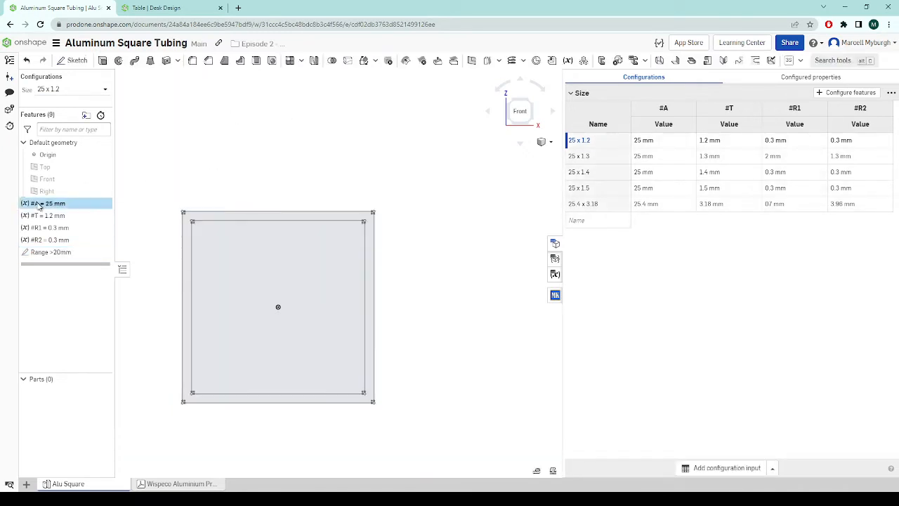
{"action": "left_click", "coordinate": [193, 115]}
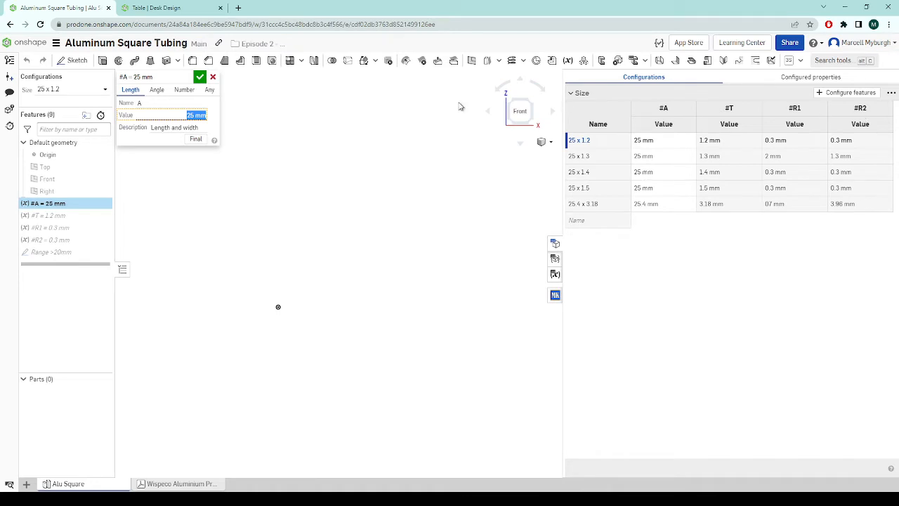
{"action": "left_click", "coordinate": [213, 78]}
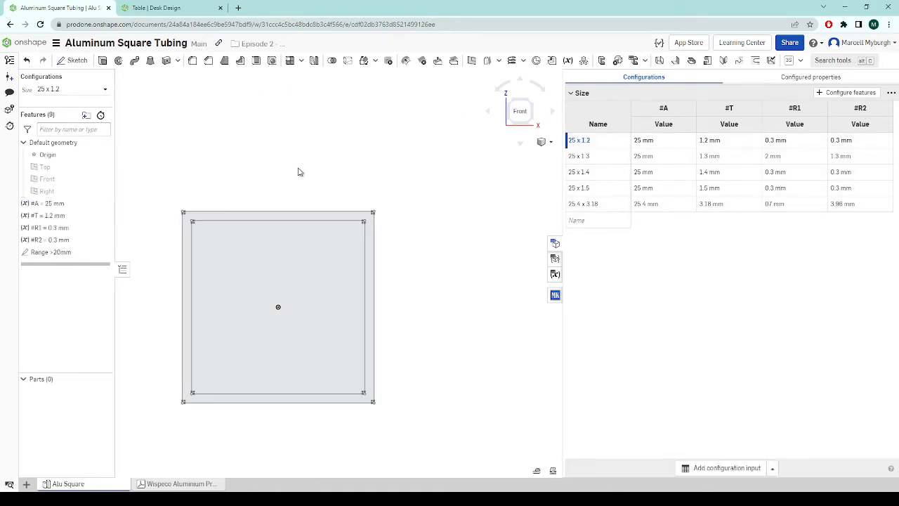
- Review which parameter of variable #A is configured in the Size configuration table
{"action": "left_click", "coordinate": [850, 93]}
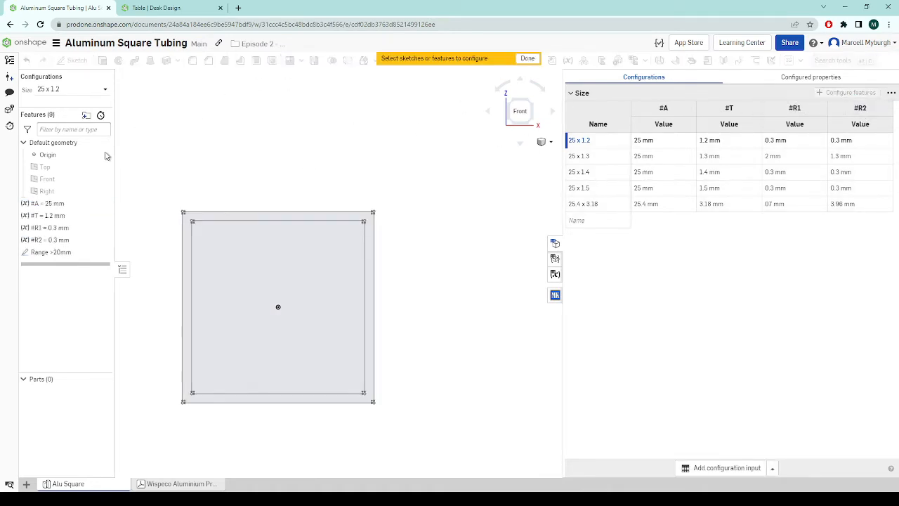
{"action": "left_click", "coordinate": [54, 203]}
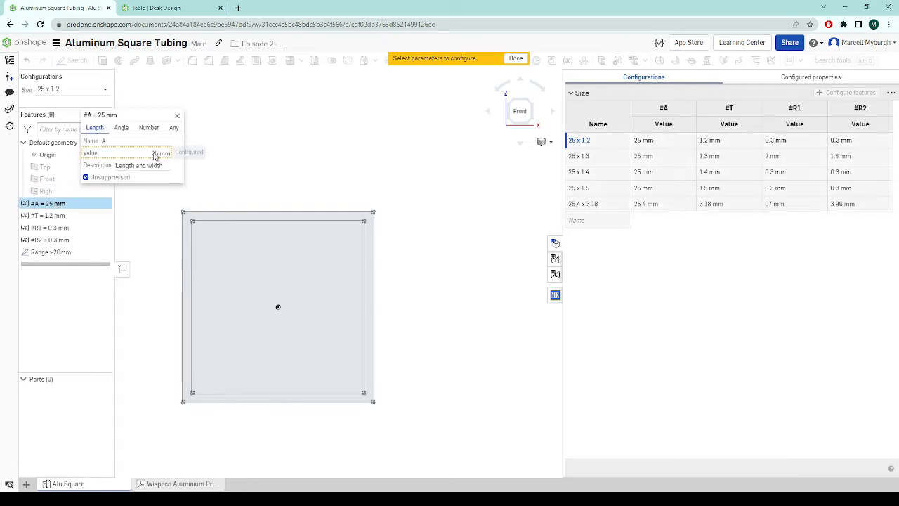
{"action": "left_click", "coordinate": [202, 121]}
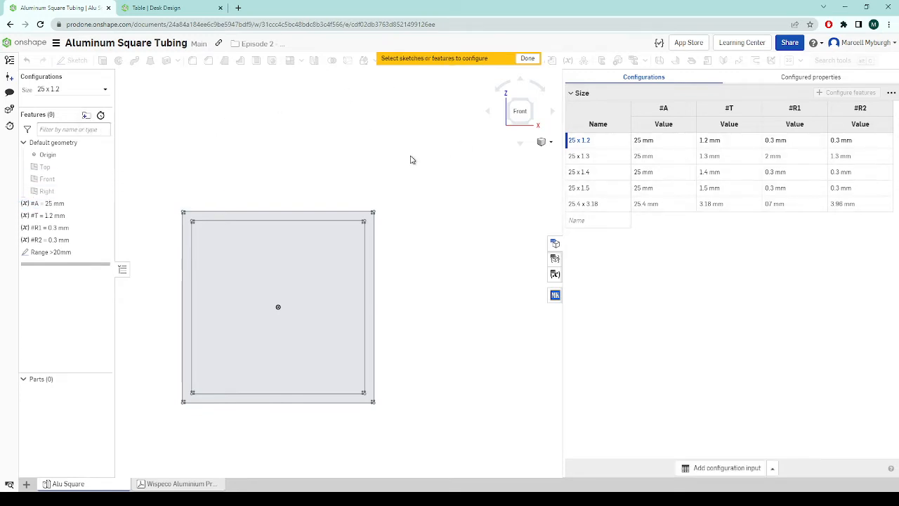
{"action": "left_click", "coordinate": [527, 59]}
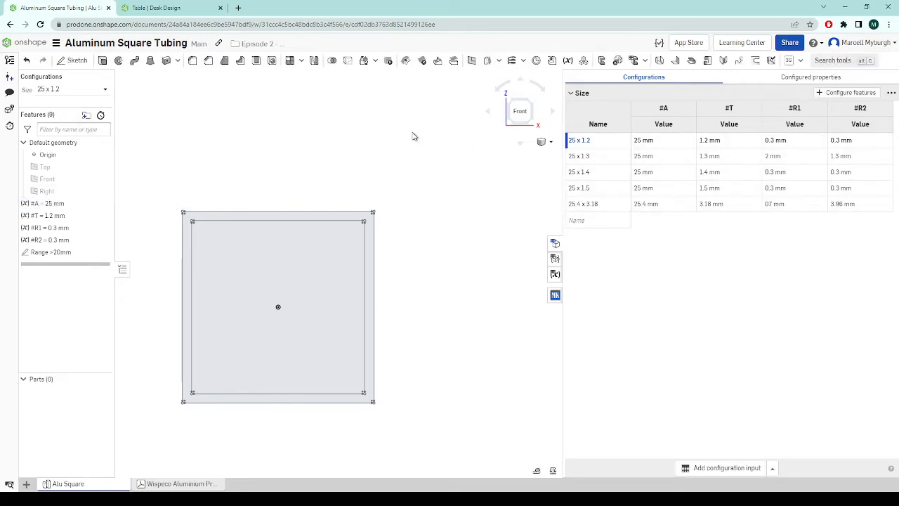
- Tag the Range >20mm sketch profile and add a column with header Supplier and value Wispeco
{"action": "left_click", "coordinate": [644, 60]}
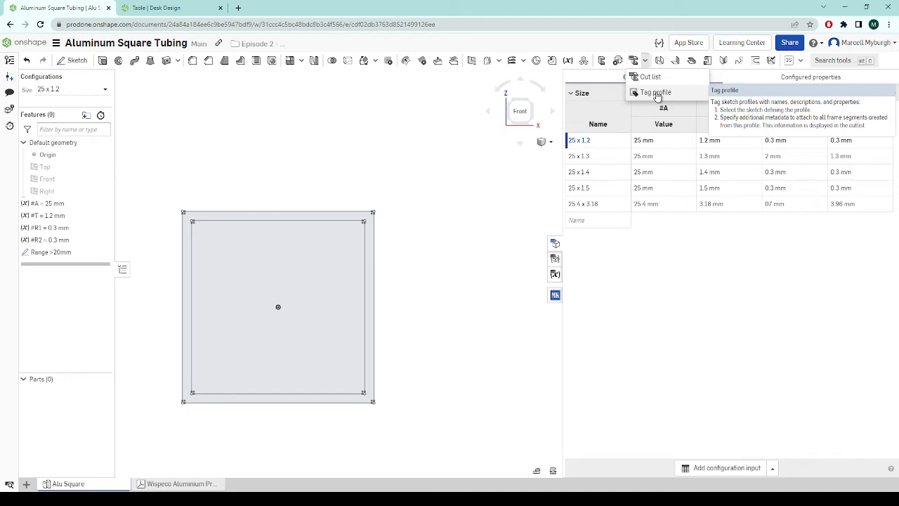
{"action": "left_click", "coordinate": [656, 95]}
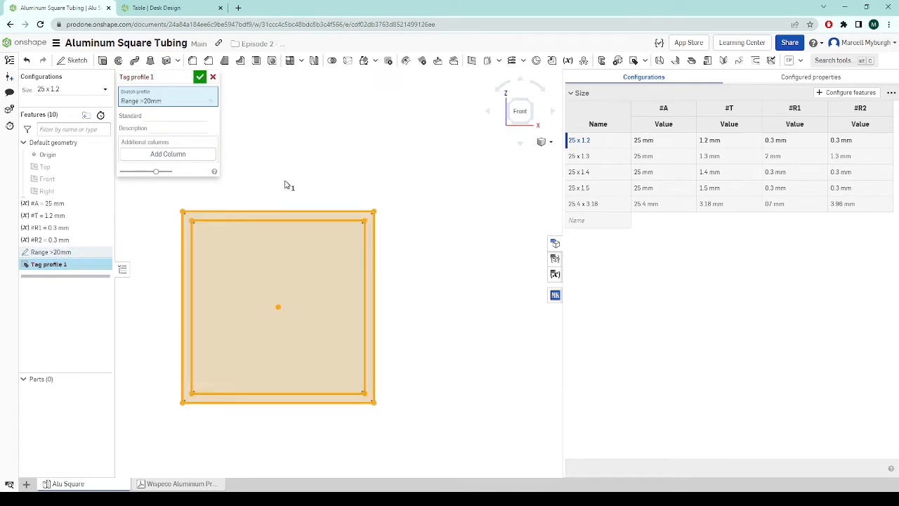
{"action": "left_click", "coordinate": [161, 156]}
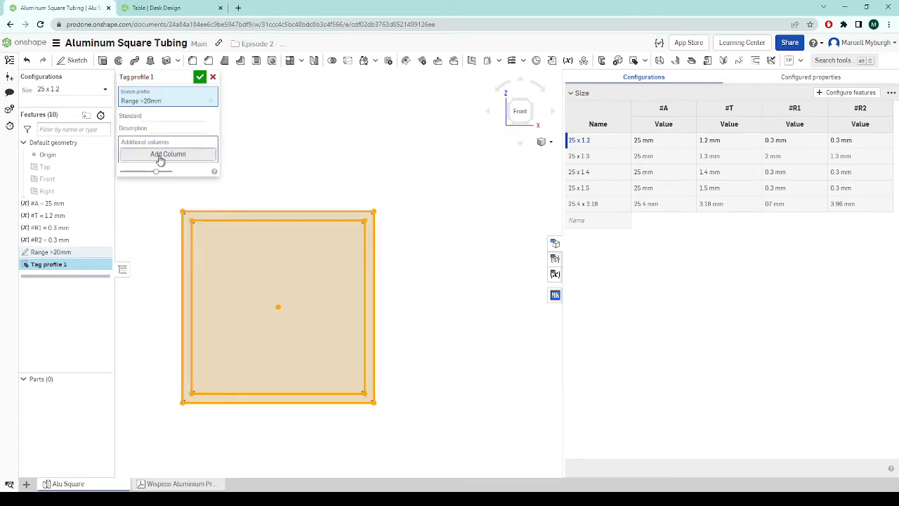
{"action": "left_click", "coordinate": [158, 163]}
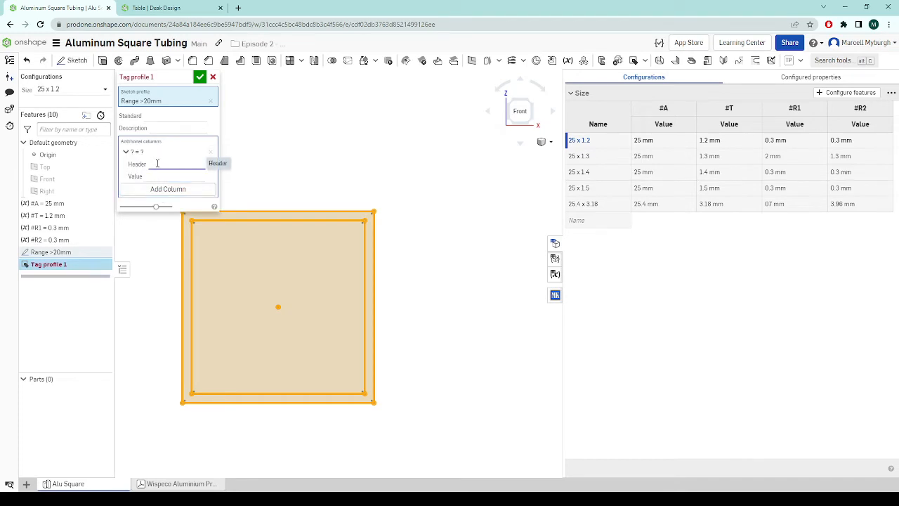
{"action": "type", "text": "Supplier"}
{"action": "key", "text": "Tab"}
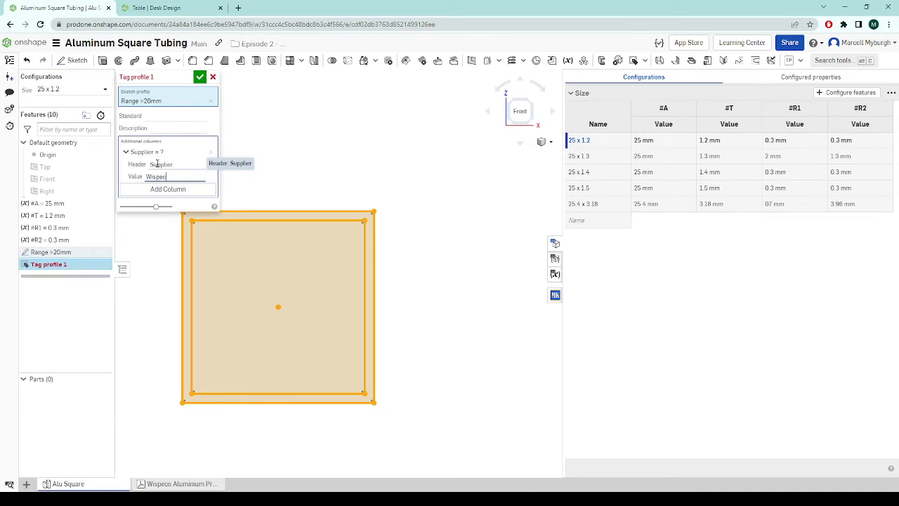
- Configure the tag profile's Description as an input in the Size configuration table
{"action": "left_click", "coordinate": [156, 128]}
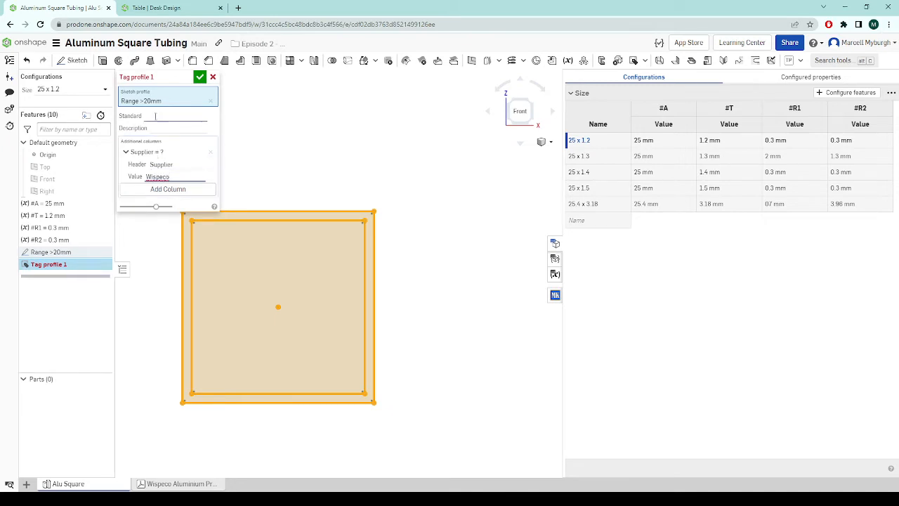
{"action": "right_click", "coordinate": [156, 129]}
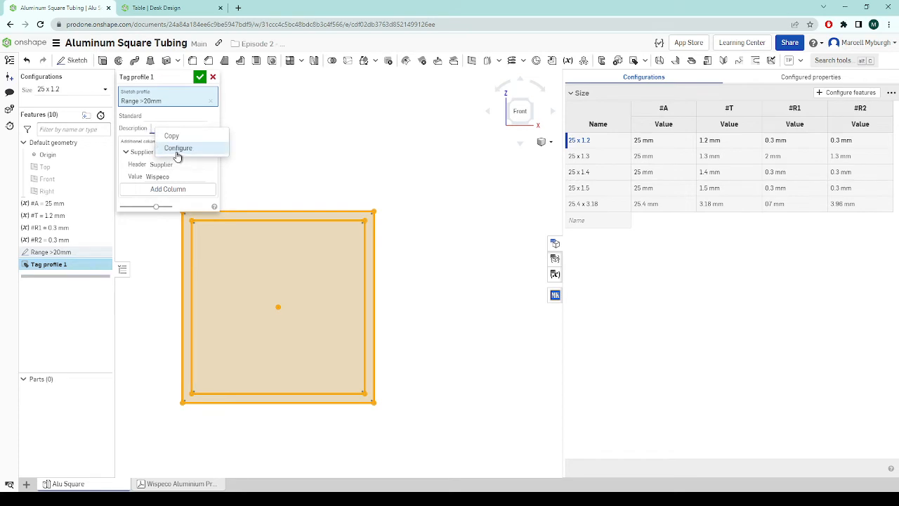
{"action": "left_click", "coordinate": [178, 149]}
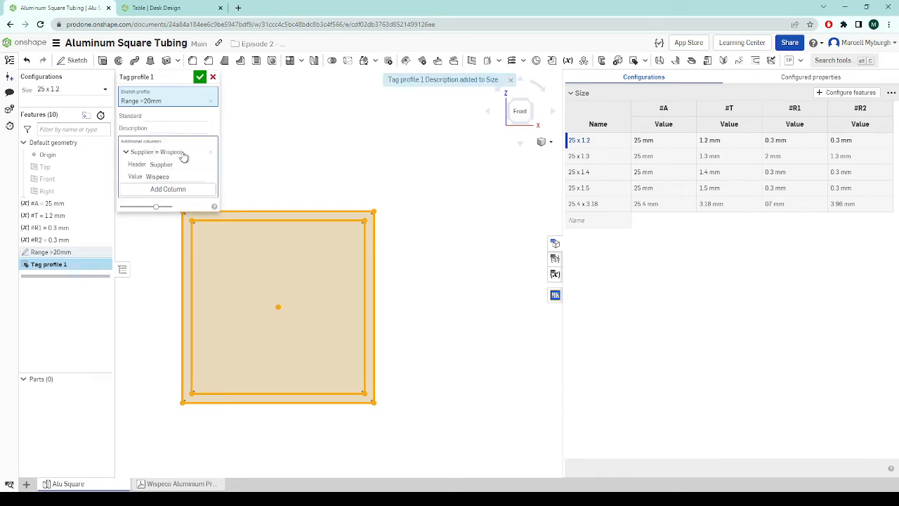
{"action": "left_click_drag", "start_coordinate": [648, 233], "coordinate": [726, 237]}
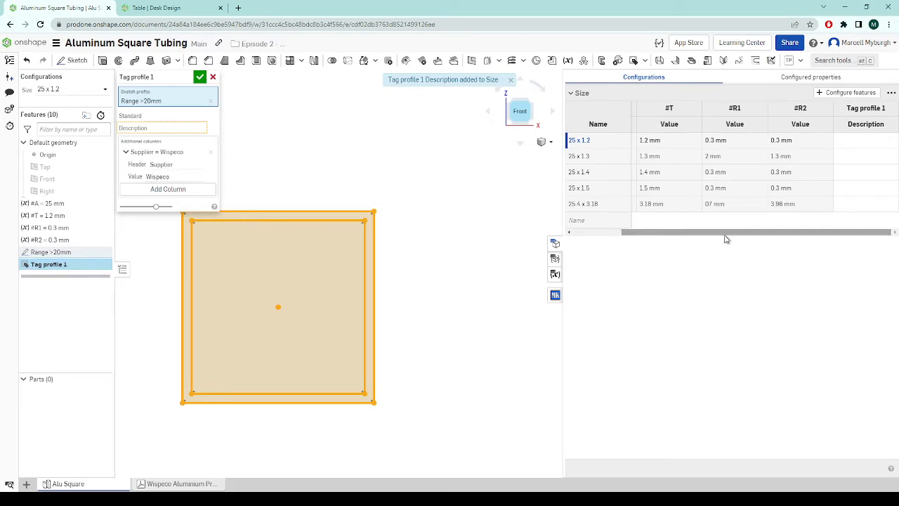
- Fill the Description values down the Size rows with 58881, 50347, 56616, 50066 and 00022, and accept the tag profile
{"action": "left_click", "coordinate": [857, 143]}
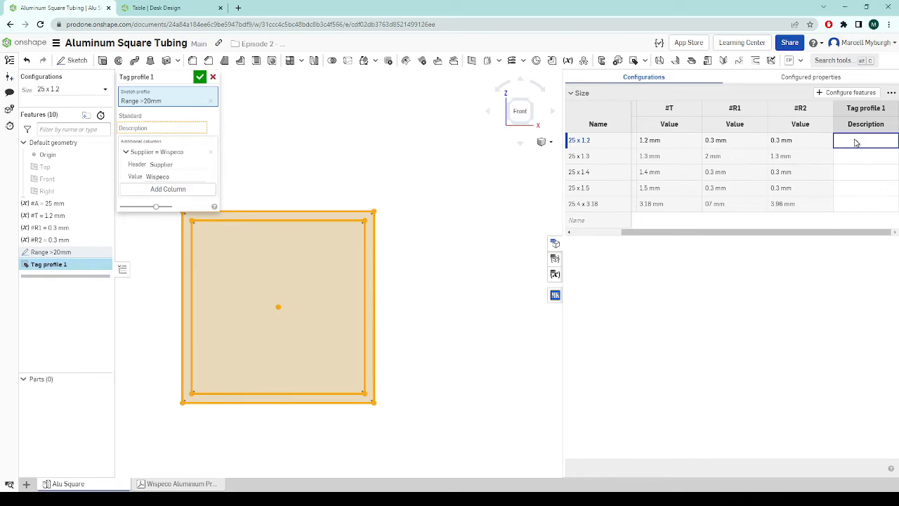
{"action": "key", "text": "ctrl+v"}
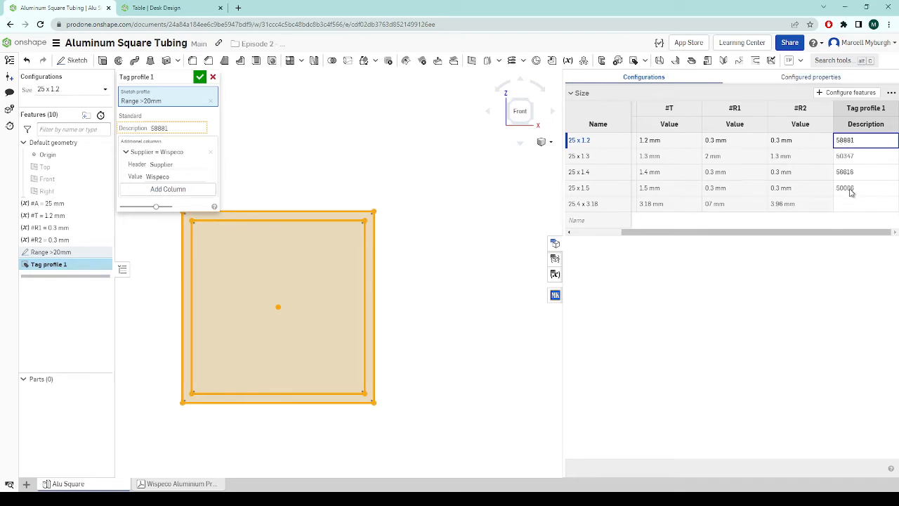
{"action": "left_click", "coordinate": [849, 203]}
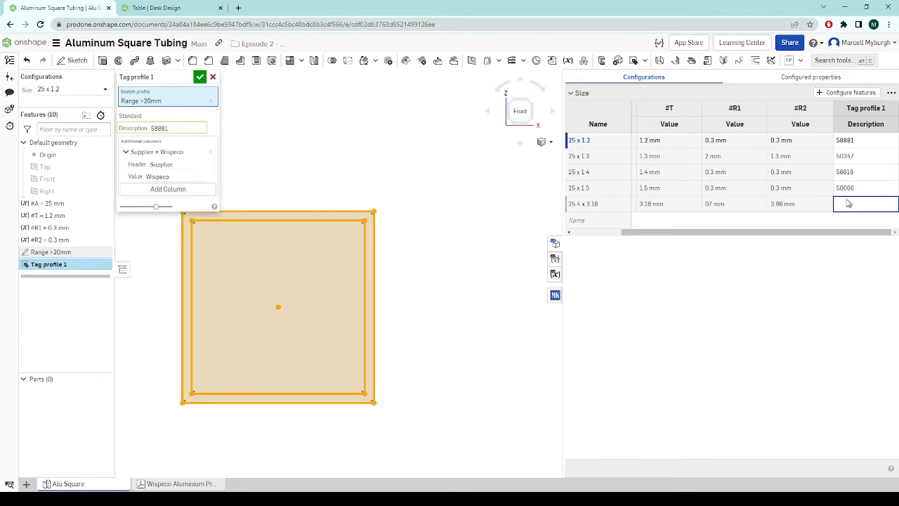
{"action": "type", "text": "00022"}
{"action": "left_click", "coordinate": [791, 291]}
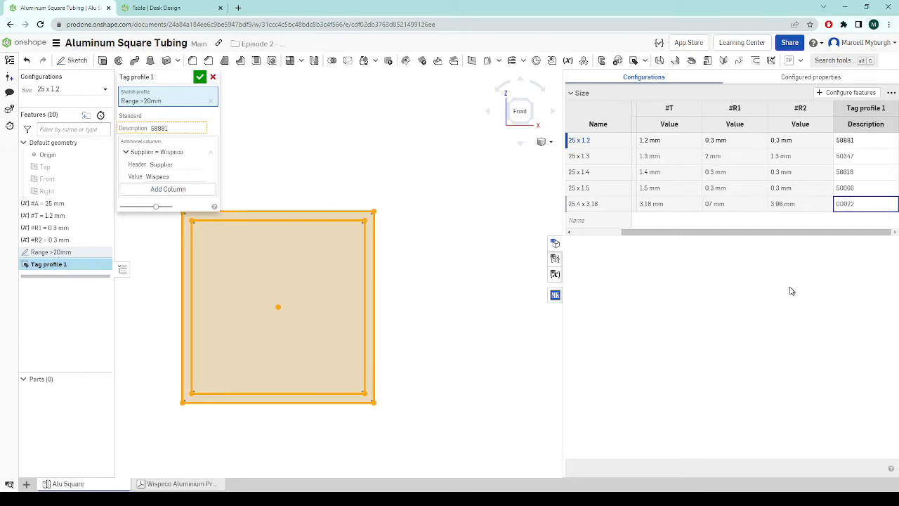
{"action": "left_click", "coordinate": [582, 203]}
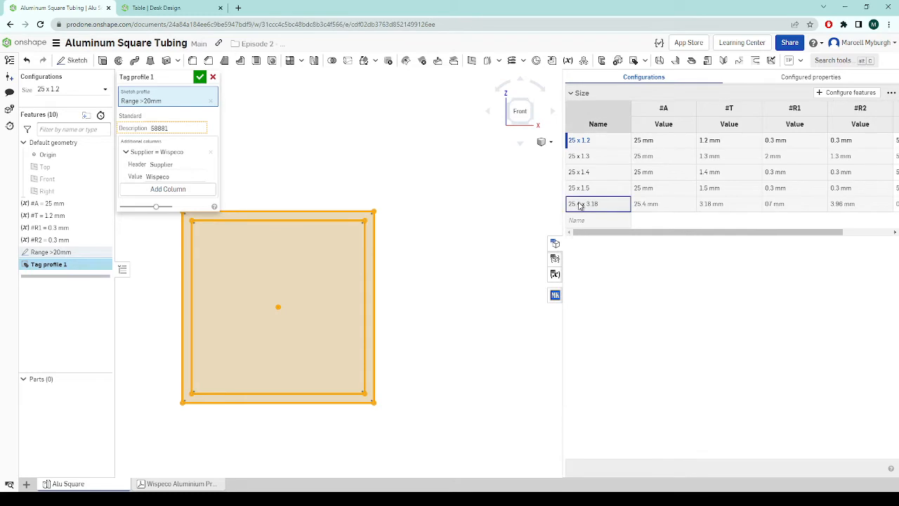
{"action": "left_click", "coordinate": [200, 77]}
{"action": "left_click_drag", "start_coordinate": [794, 232], "coordinate": [859, 233]}
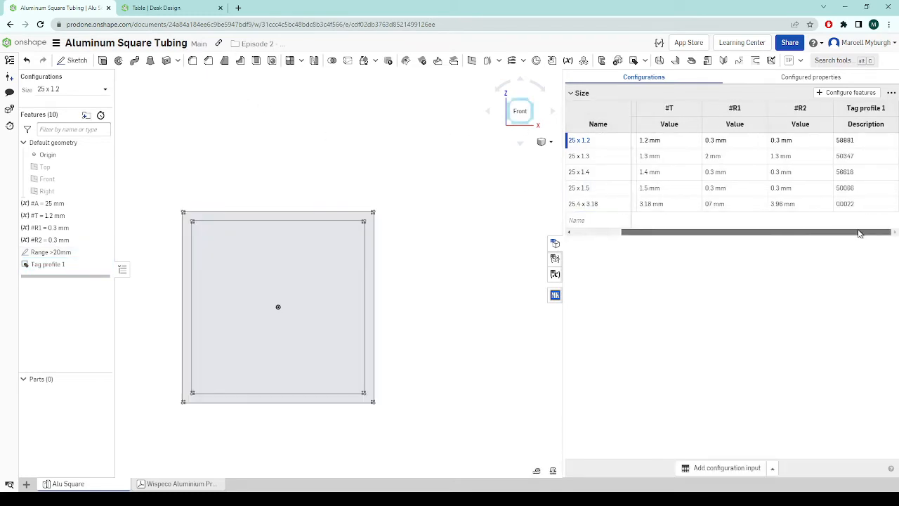
- Create version V5 of the Aluminum Square Tubing document with a description noting the added supplier and order codes
{"action": "left_click", "coordinate": [155, 8]}
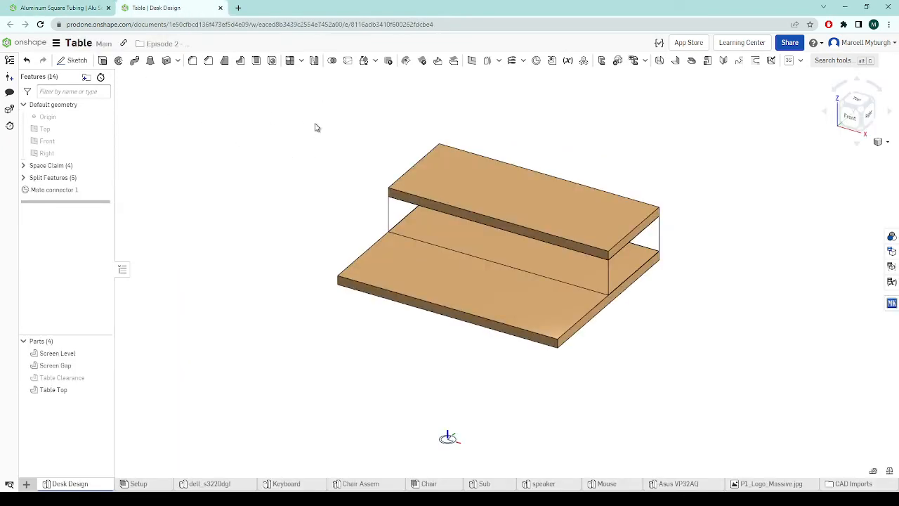
{"action": "left_click", "coordinate": [59, 7]}
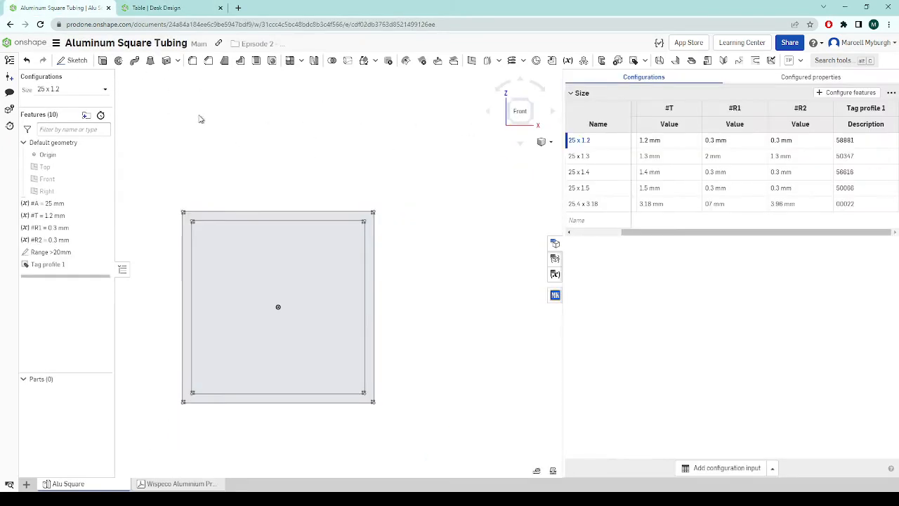
{"action": "left_click", "coordinate": [10, 78]}
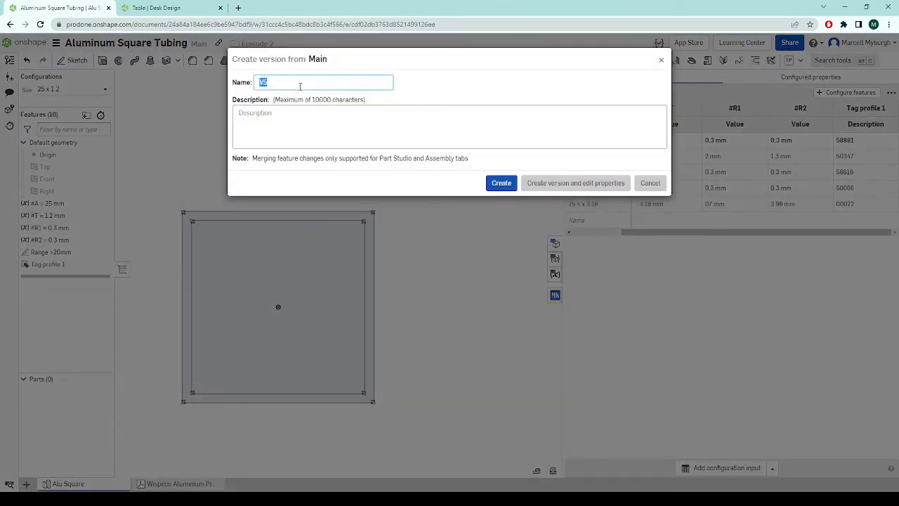
{"action": "left_click", "coordinate": [277, 110]}
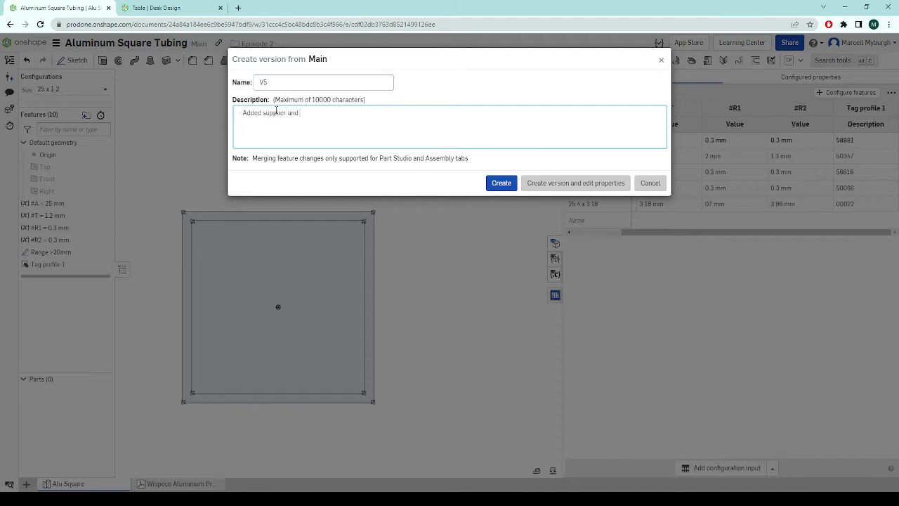
{"action": "type", "text": "Added supplier and order cor"}
{"action": "left_click", "coordinate": [511, 186]}
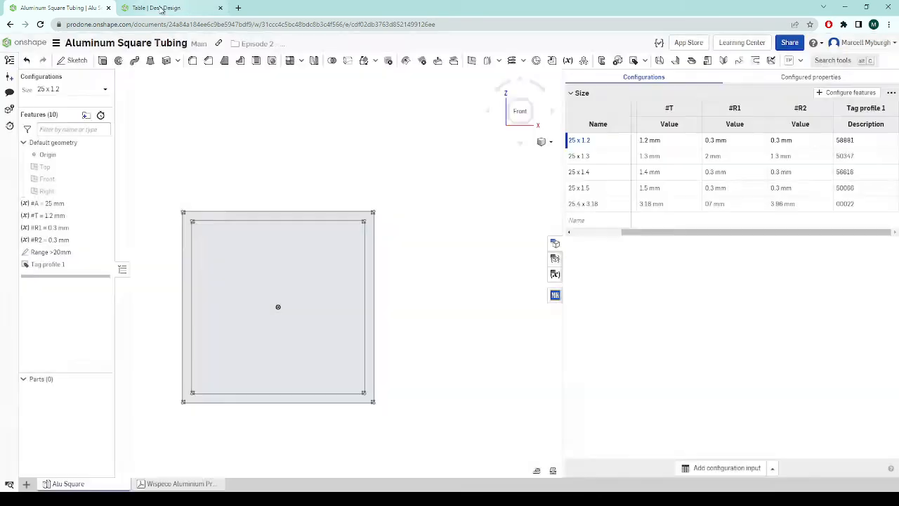
- Switch to the Table document, start a Frame feature and set its Alu Square profile to size 25 x 1.4
{"action": "left_click", "coordinate": [162, 9]}
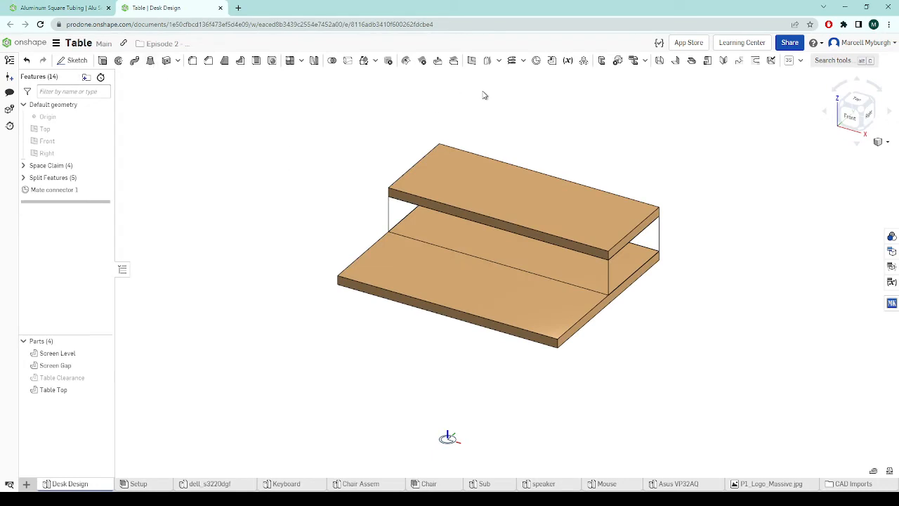
{"action": "left_click", "coordinate": [602, 61]}
{"action": "left_click", "coordinate": [151, 102]}
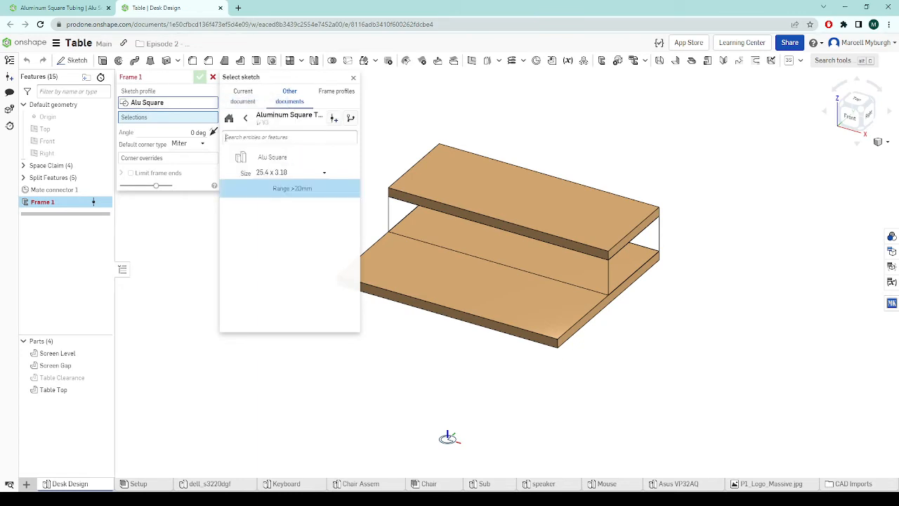
{"action": "left_click", "coordinate": [317, 172]}
{"action": "left_click", "coordinate": [281, 212]}
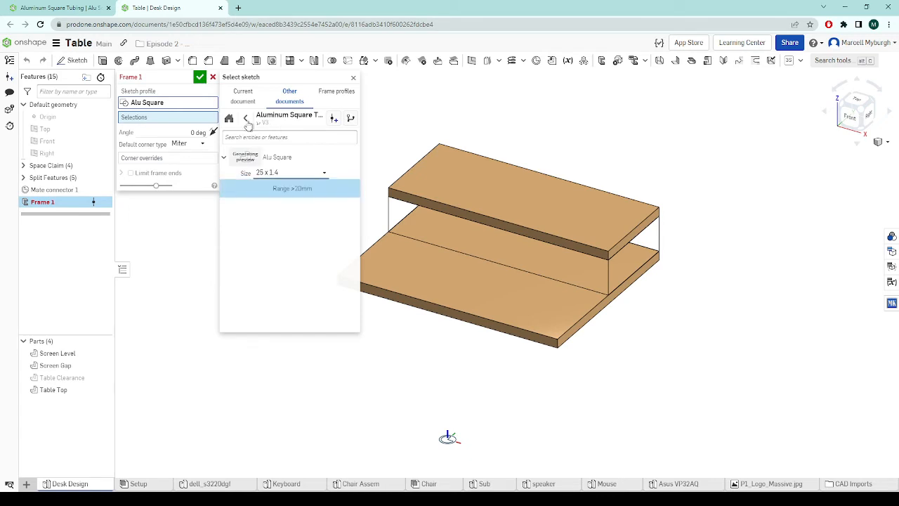
- Search My Onshape for "alu" and open the Alu Square result from version V5 of Aluminum Square Tubing as the profile source
{"action": "left_click", "coordinate": [229, 118]}
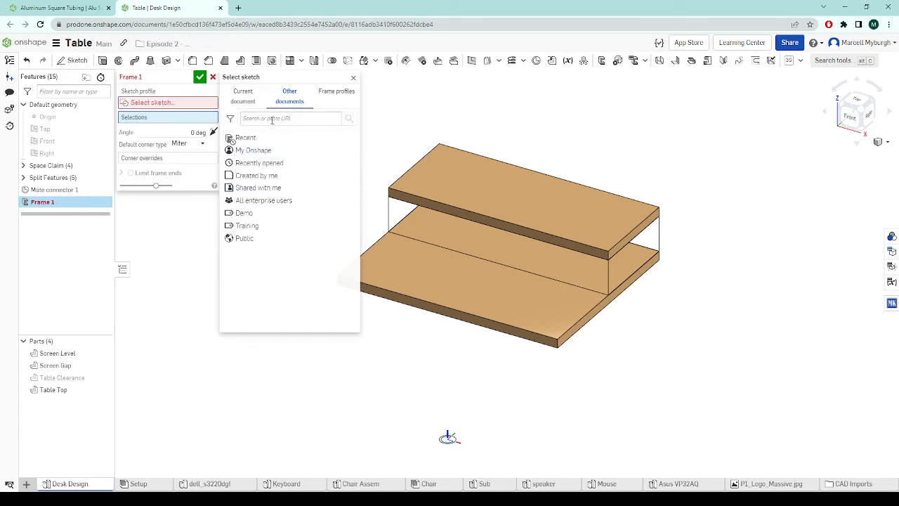
{"action": "left_click", "coordinate": [250, 152]}
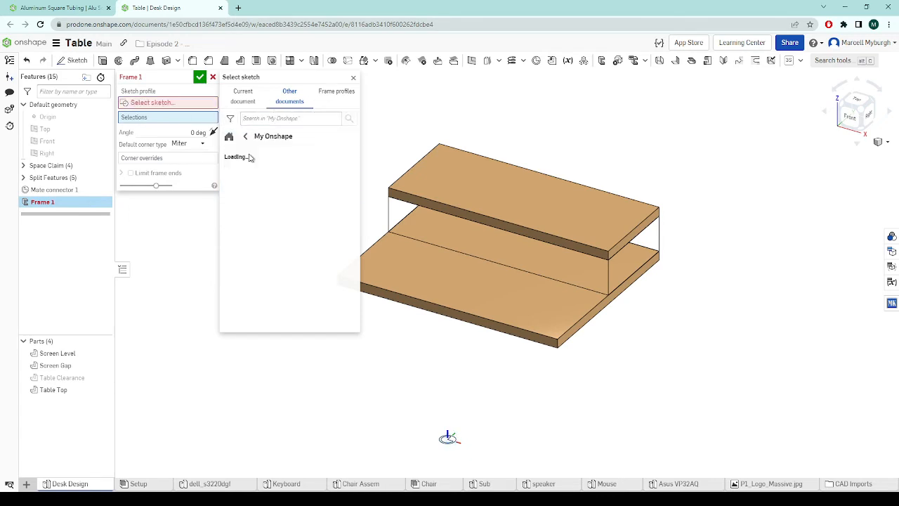
{"action": "left_click", "coordinate": [281, 118]}
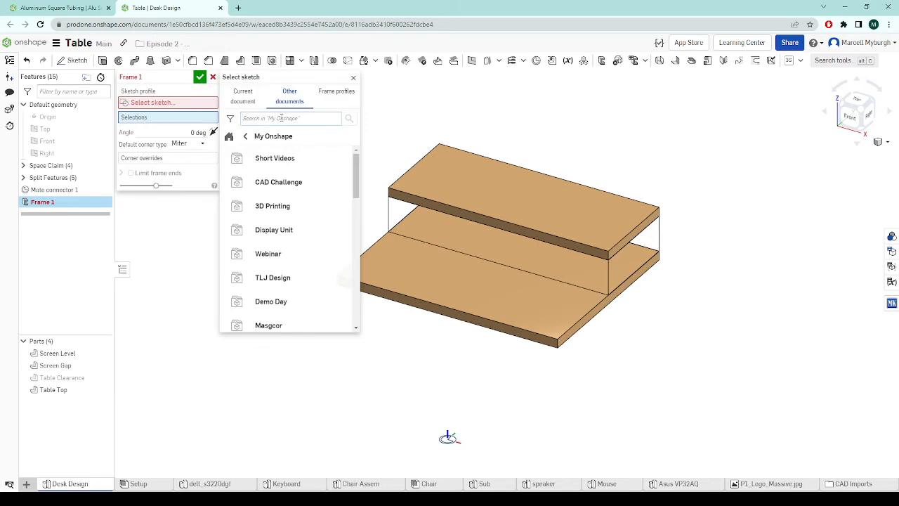
{"action": "type", "text": "alu"}
{"action": "key", "text": "Return"}
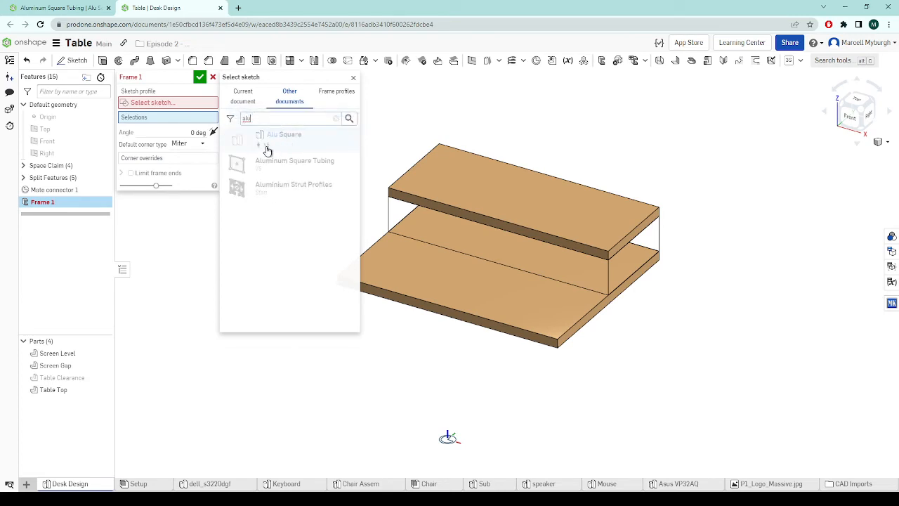
{"action": "left_click", "coordinate": [295, 139]}
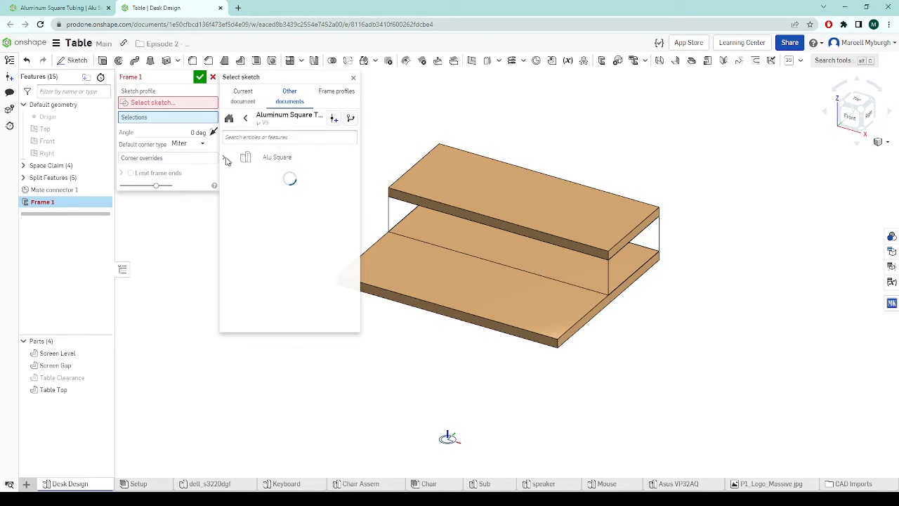
- Use the Range >20mm sketch of Alu Square at size 25.4 x 3.18 as the frame profile
{"action": "left_click", "coordinate": [225, 158]}
{"action": "left_click", "coordinate": [275, 176]}
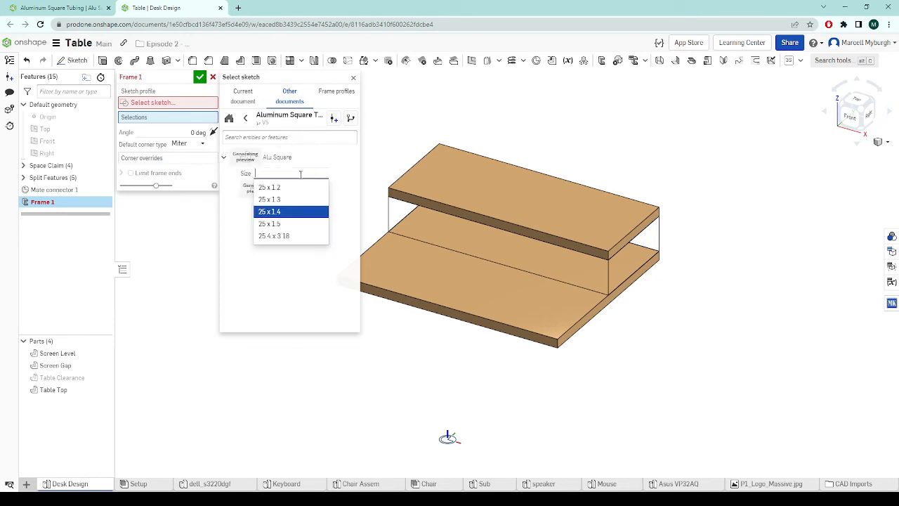
{"action": "left_click", "coordinate": [284, 236]}
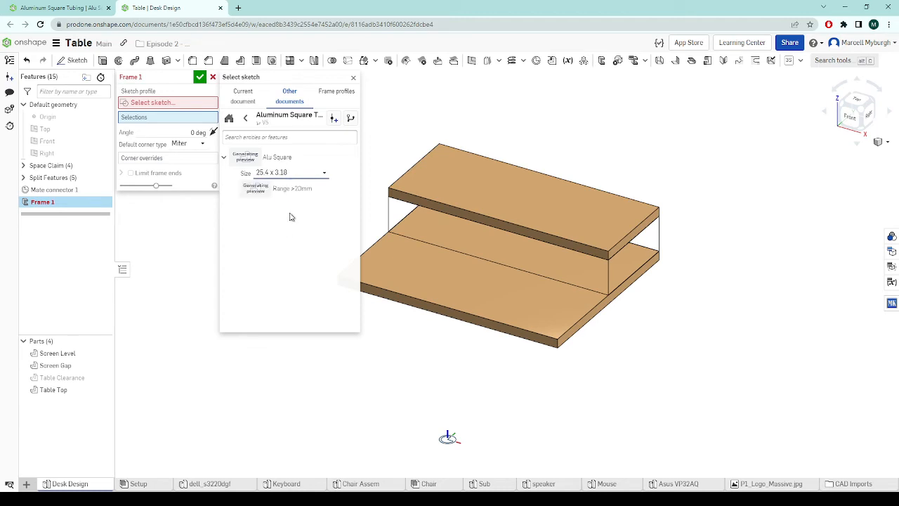
{"action": "left_click", "coordinate": [277, 191]}
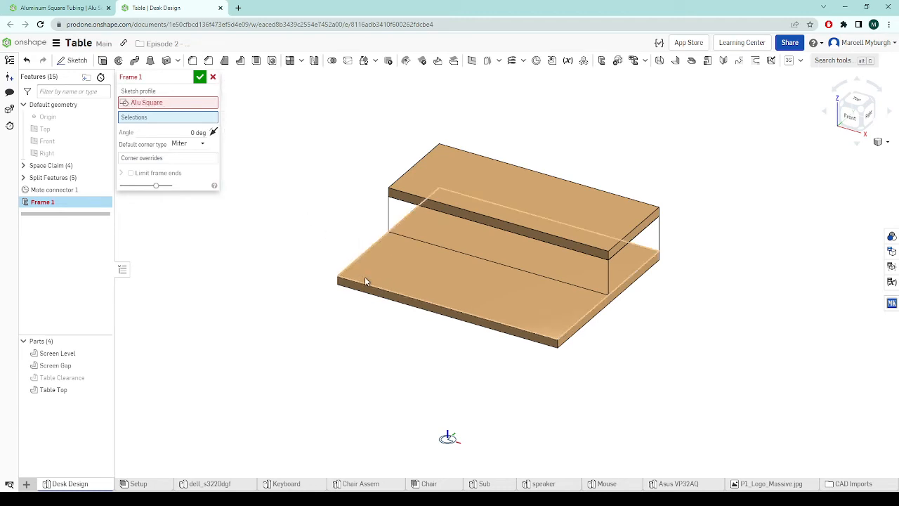
{"action": "right_click_drag", "start_coordinate": [370, 267], "coordinate": [375, 252]}
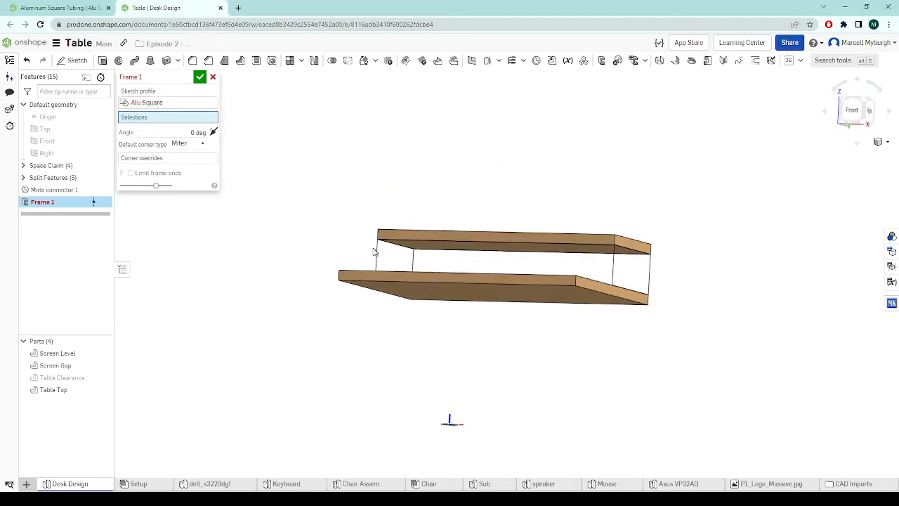
- Set the frame's Alu Square profile to size 25 x 1.5 and reselect the Range >20mm sketch
{"action": "left_click", "coordinate": [169, 106]}
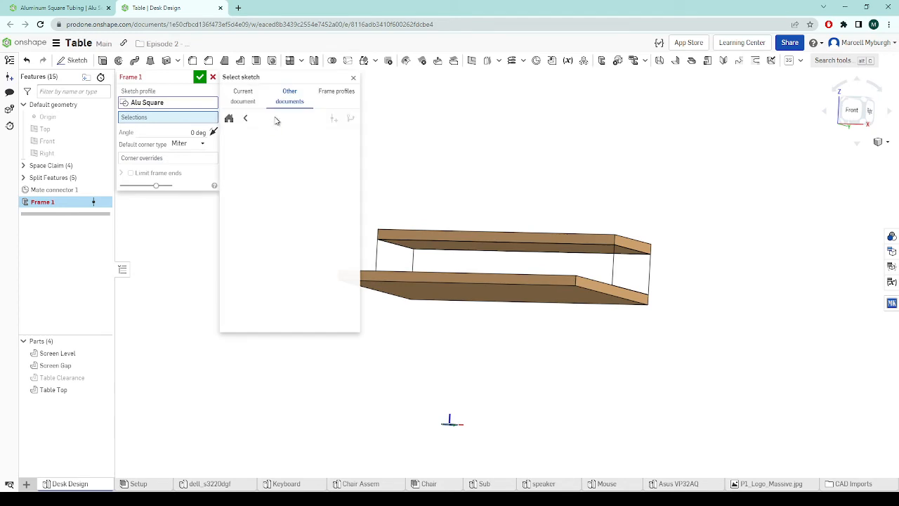
{"action": "left_click", "coordinate": [312, 172]}
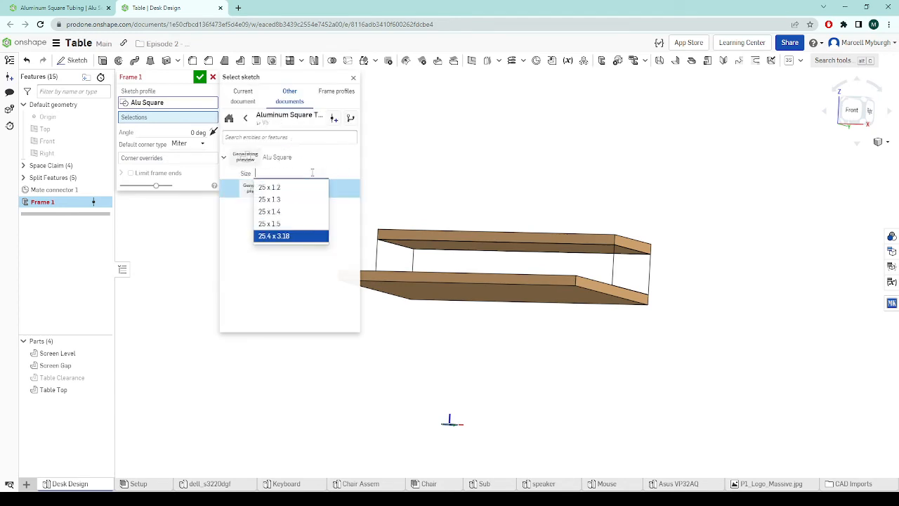
{"action": "left_click", "coordinate": [282, 224]}
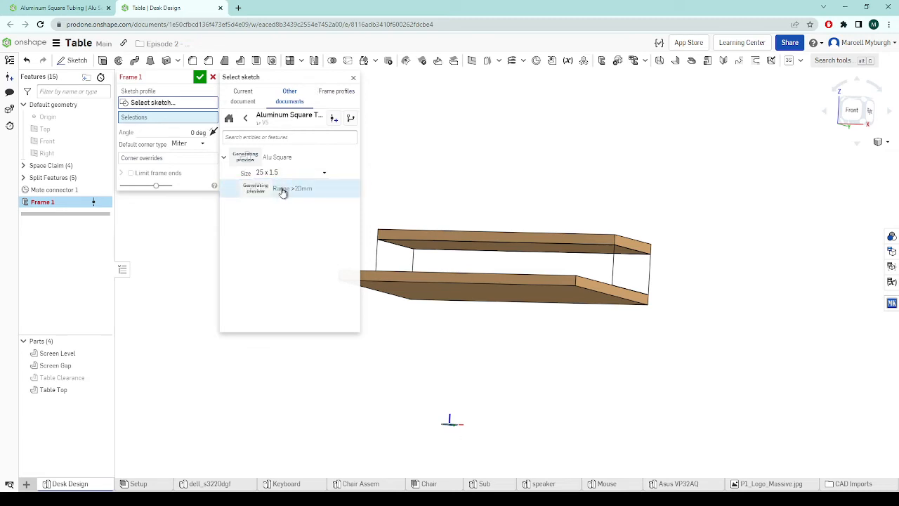
{"action": "left_click", "coordinate": [283, 190]}
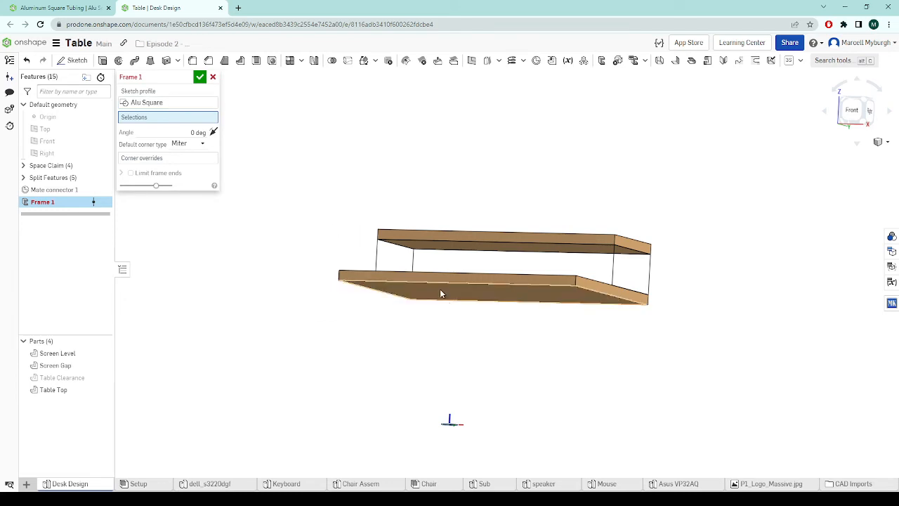
{"action": "scroll", "coordinate": [586, 278], "scroll_direction": "up", "scroll_amount": 5}
{"action": "left_click", "coordinate": [563, 281]}
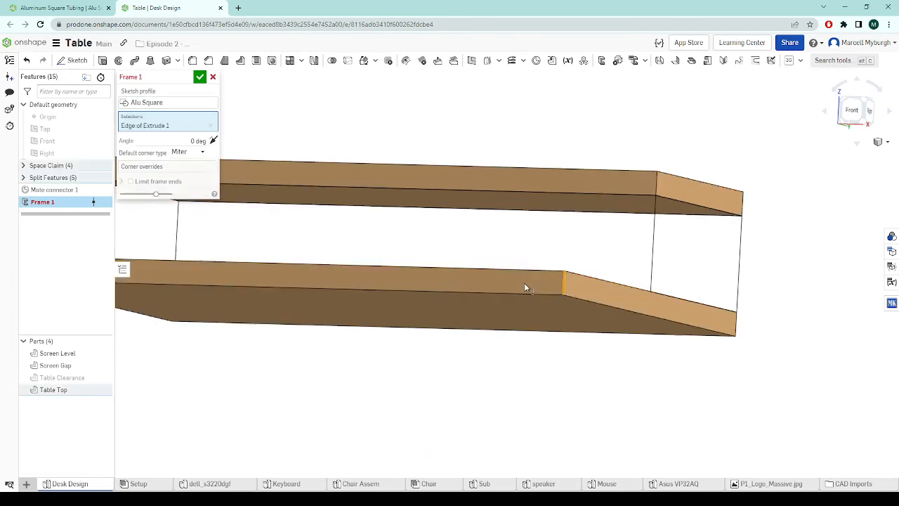
{"action": "right_click_drag", "start_coordinate": [523, 282], "coordinate": [561, 287]}
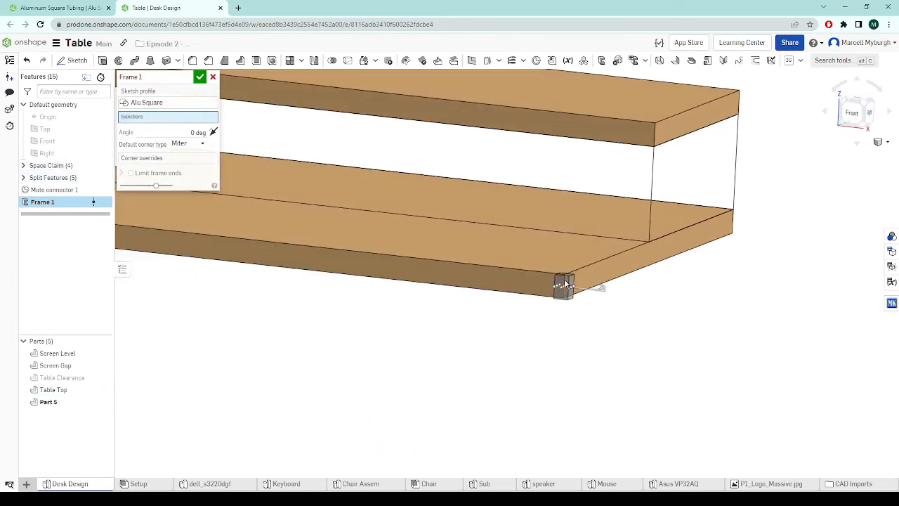
- Select the underside face of the Table Top as the path for the frame
{"action": "right_click_drag", "start_coordinate": [470, 288], "coordinate": [457, 263]}
{"action": "scroll", "coordinate": [442, 260], "scroll_direction": "down", "scroll_amount": 4}
{"action": "scroll", "coordinate": [333, 235], "scroll_direction": "up", "scroll_amount": 2}
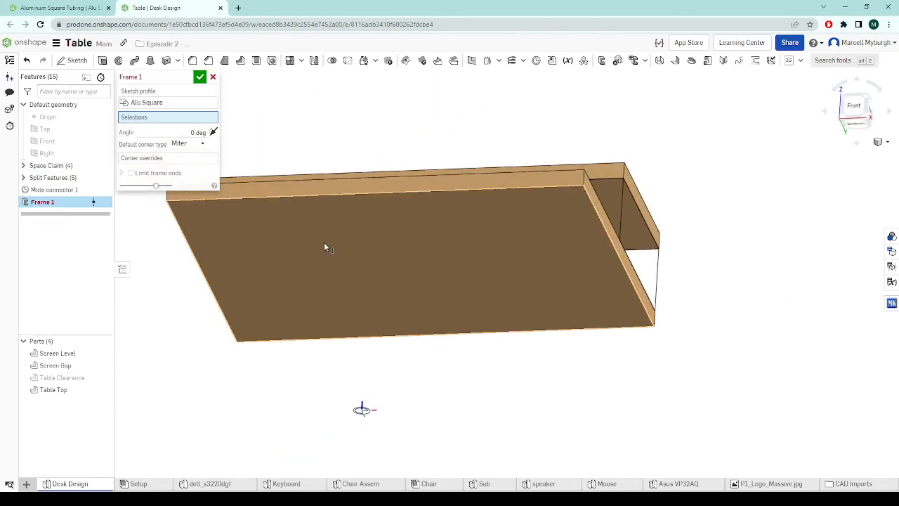
{"action": "left_click", "coordinate": [324, 246]}
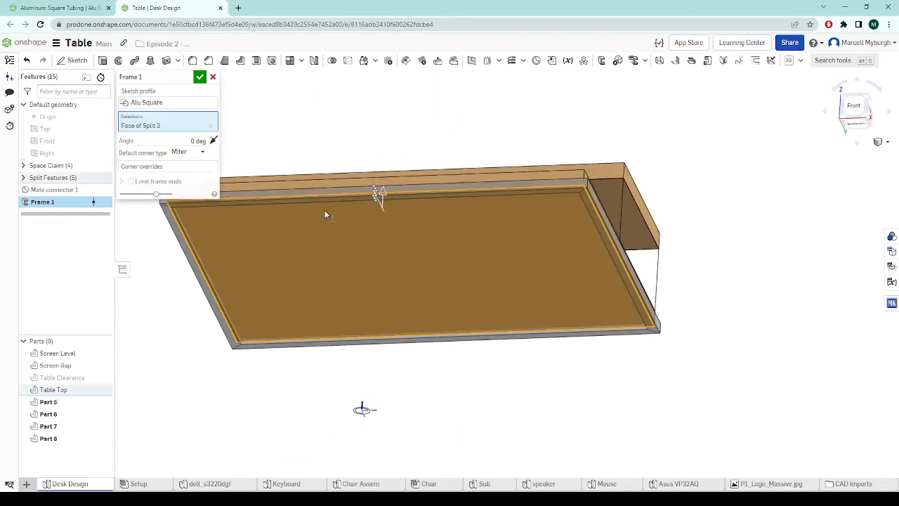
- Align the tubing profile beneath the Table Top, flush with its outer edges, and accept the frame
{"action": "right_click_drag", "start_coordinate": [324, 214], "coordinate": [307, 227]}
{"action": "scroll", "coordinate": [365, 199], "scroll_direction": "up", "scroll_amount": 4}
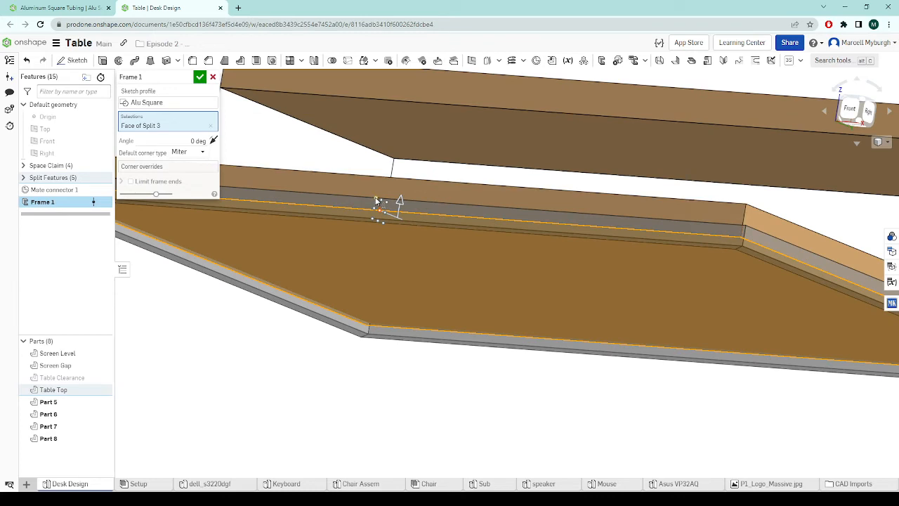
{"action": "scroll", "coordinate": [378, 204], "scroll_direction": "down", "scroll_amount": 6}
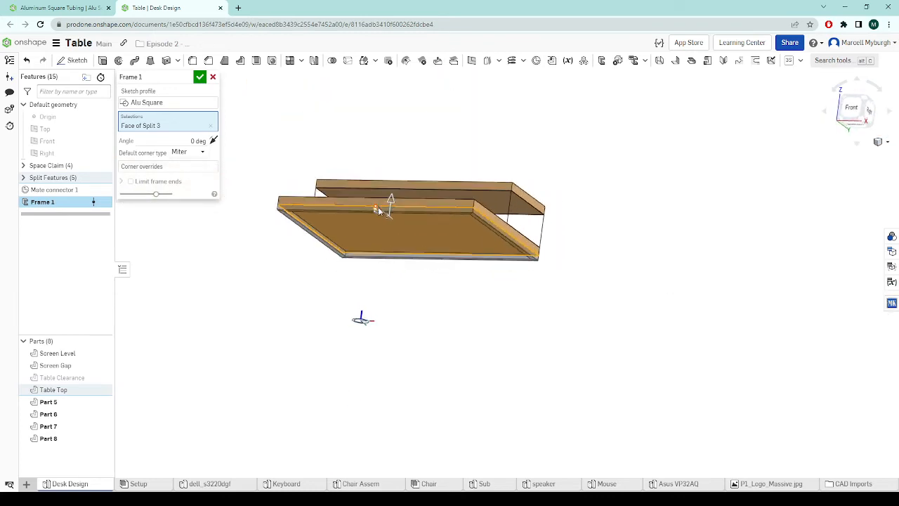
{"action": "right_click_drag", "start_coordinate": [378, 210], "coordinate": [191, 200]}
{"action": "scroll", "coordinate": [314, 202], "scroll_direction": "up", "scroll_amount": 3}
{"action": "key", "text": "Return"}
- Start a second Frame along the front right vertical edge of the Table Clearance part, showing that part only for the selection
{"action": "left_click", "coordinate": [103, 377]}
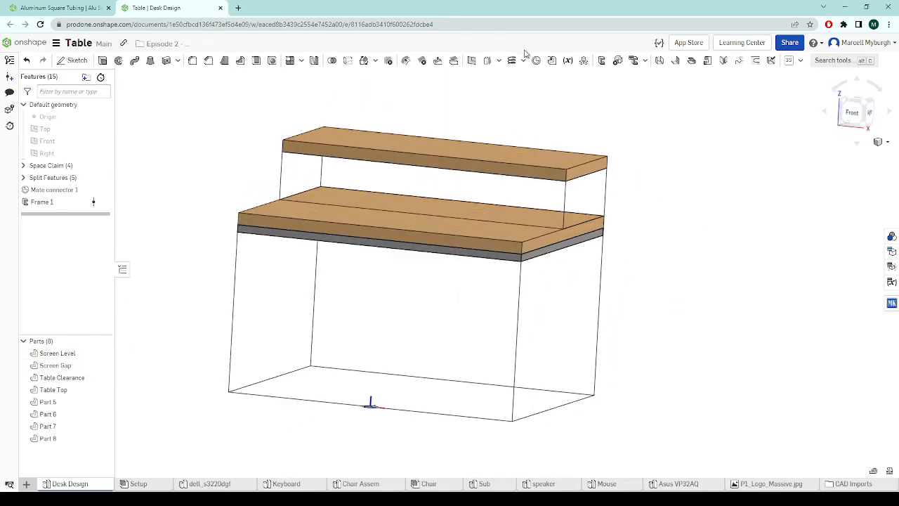
{"action": "left_click", "coordinate": [601, 61]}
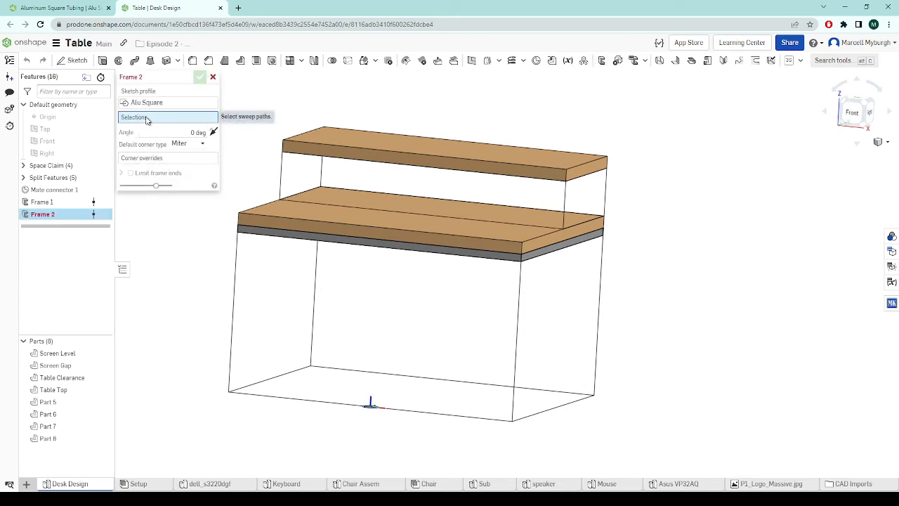
{"action": "left_click", "coordinate": [520, 283]}
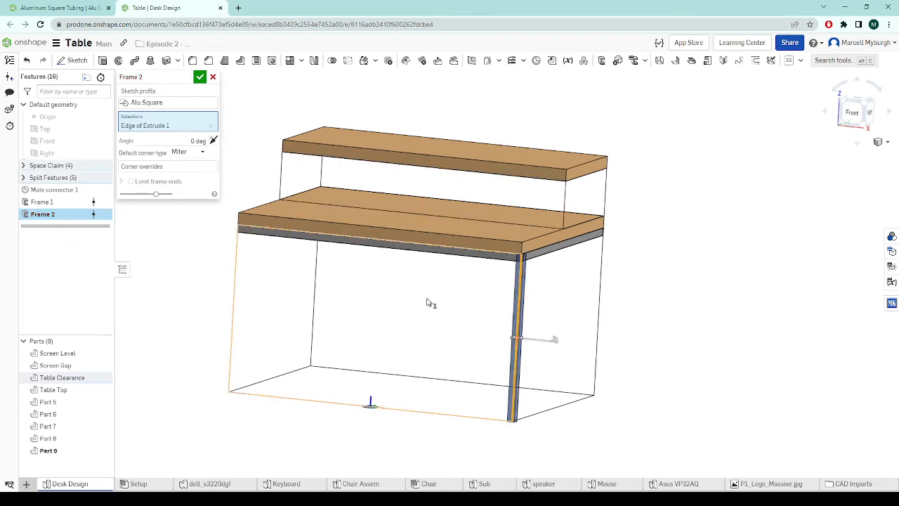
{"action": "left_click", "coordinate": [103, 378]}
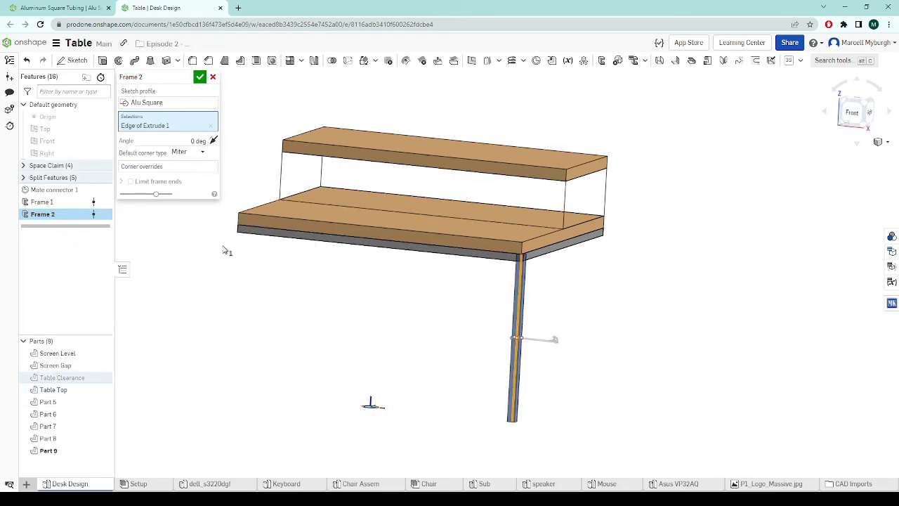
- Set the leg frame's Alu Square profile to size 25.4 x 3.18 and accept the frame
{"action": "left_click", "coordinate": [168, 104]}
{"action": "left_click", "coordinate": [291, 113]}
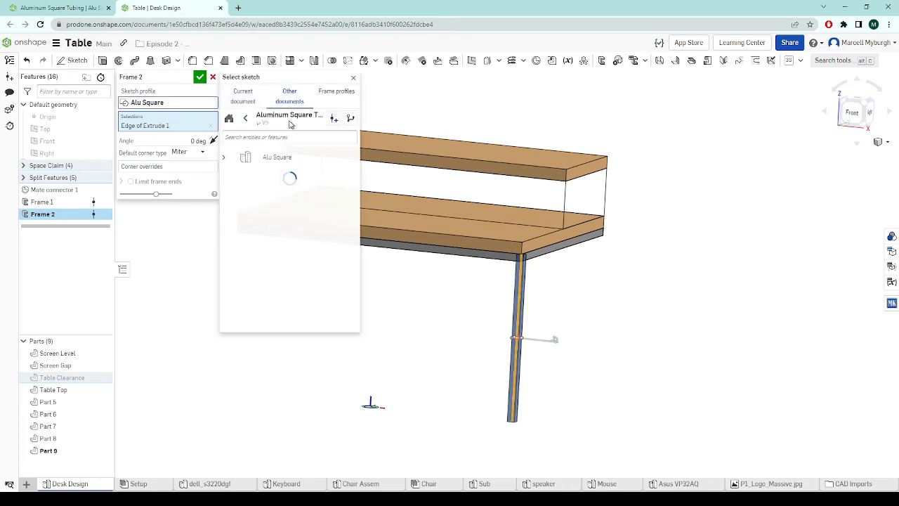
{"action": "left_click", "coordinate": [323, 176]}
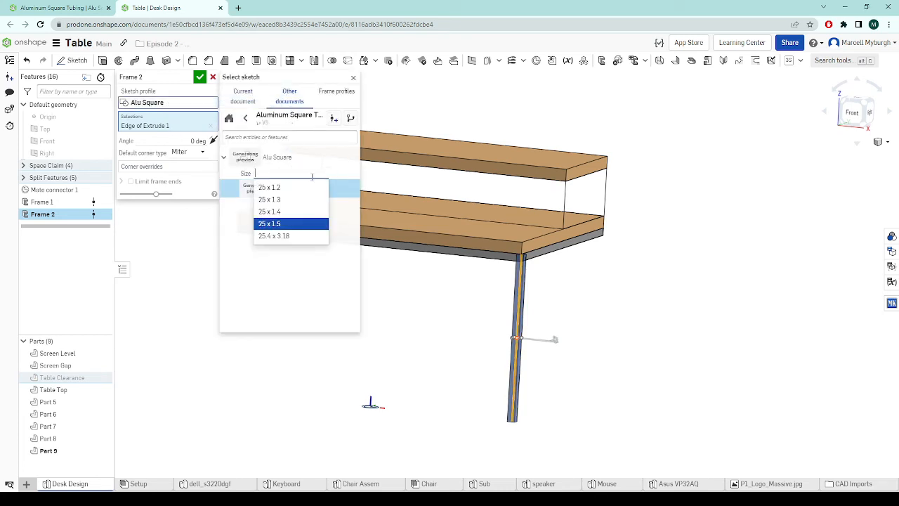
{"action": "left_click", "coordinate": [279, 236]}
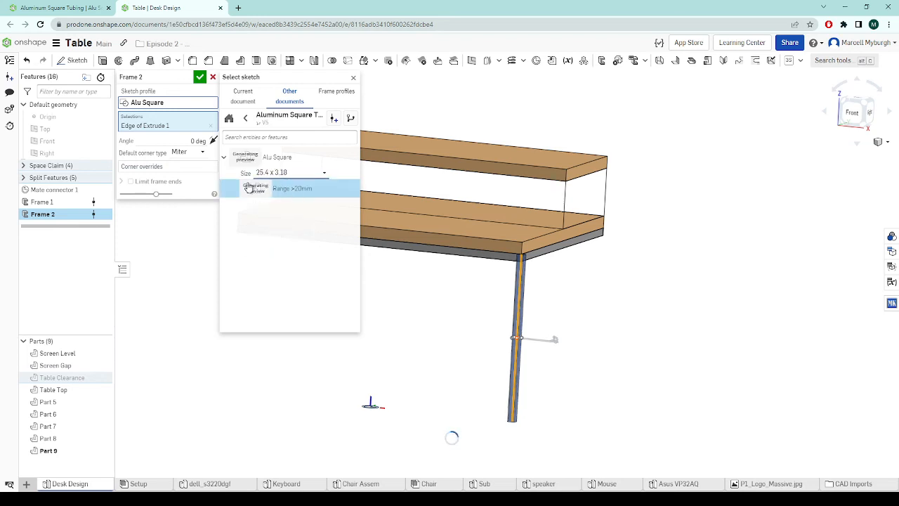
{"action": "left_click", "coordinate": [200, 78]}
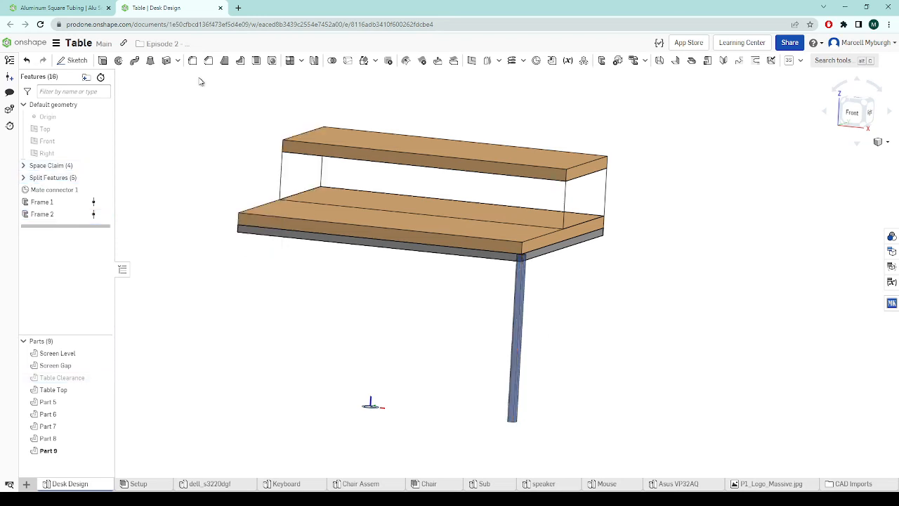
- Edit the leg's Frame feature and realign its profile so the tube sits inside the table's outer corner
{"action": "scroll", "coordinate": [497, 259], "scroll_direction": "up", "scroll_amount": 5}
{"action": "right_click_drag", "start_coordinate": [498, 259], "coordinate": [500, 268]}
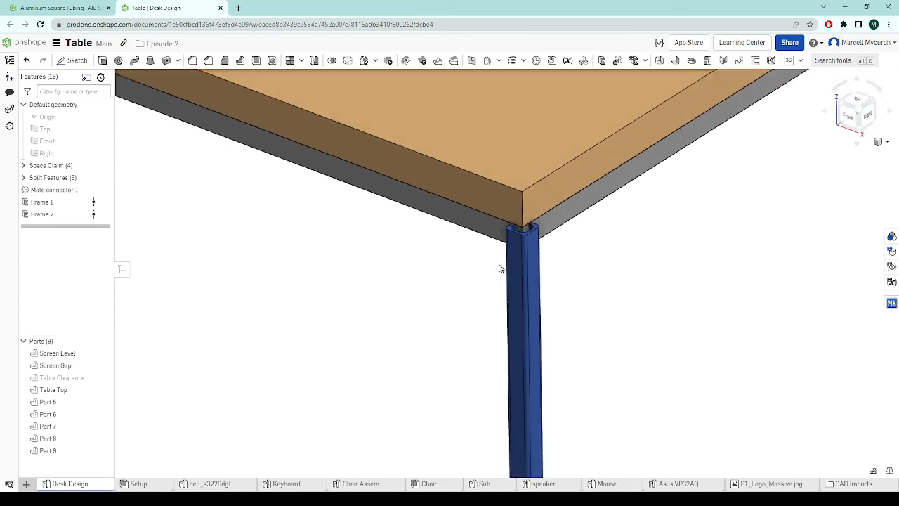
{"action": "double_click", "coordinate": [43, 214]}
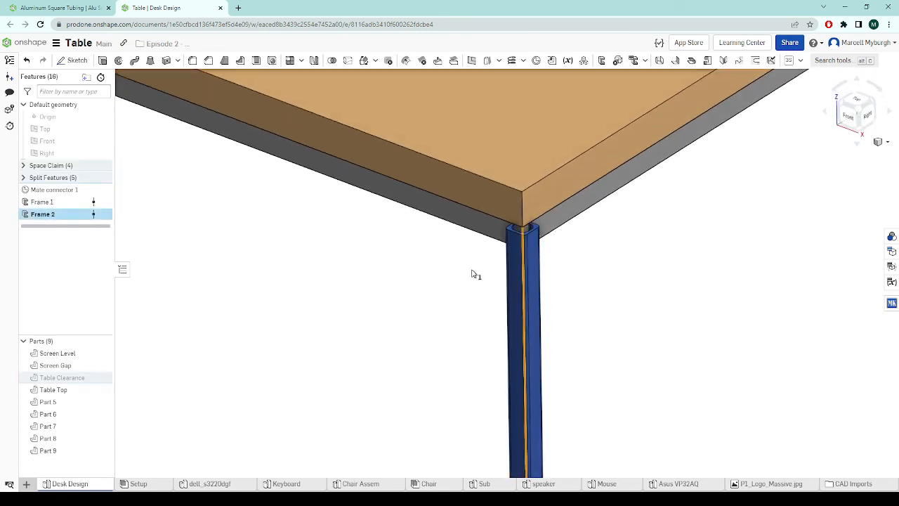
{"action": "scroll", "coordinate": [483, 311], "scroll_direction": "down", "scroll_amount": 3}
{"action": "scroll", "coordinate": [483, 311], "scroll_direction": "down", "scroll_amount": 5}
{"action": "scroll", "coordinate": [495, 346], "scroll_direction": "up", "scroll_amount": 10}
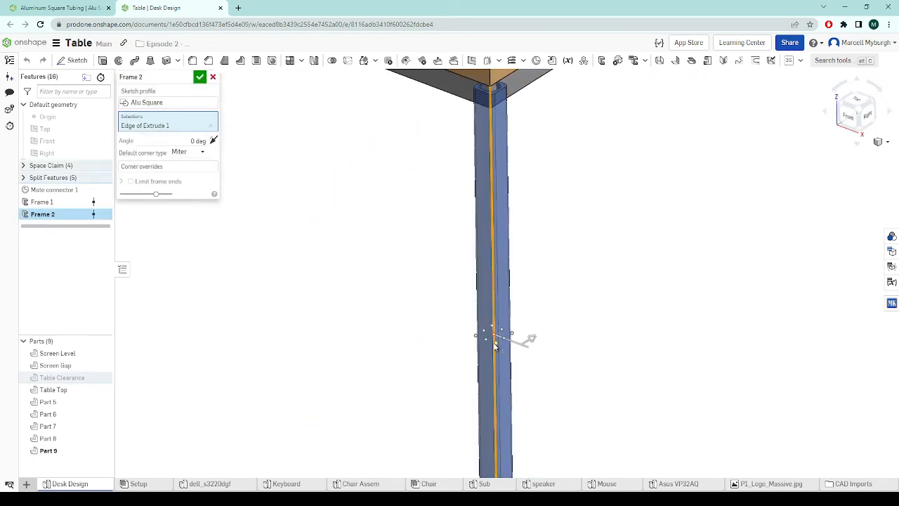
- Limit the leg's frame ends by trimming to the underside face of the front tube beneath the table top
{"action": "left_click", "coordinate": [130, 181]}
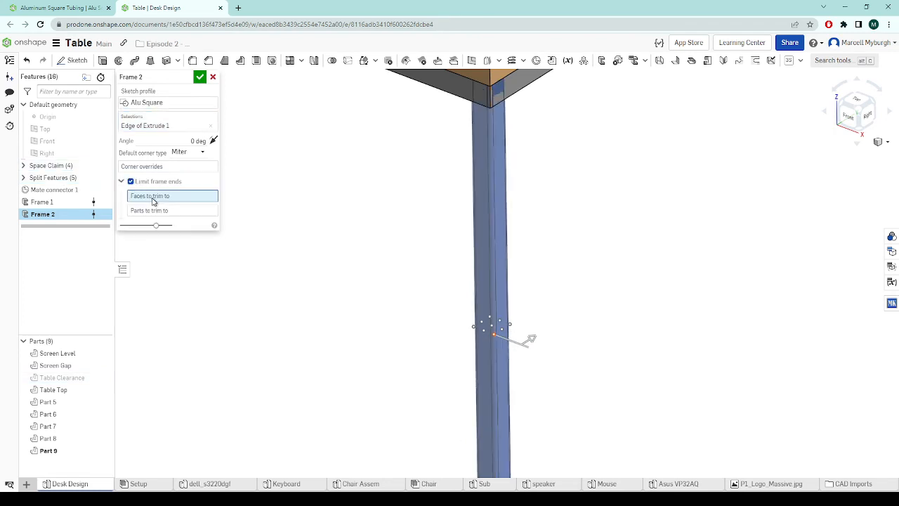
{"action": "right_click_drag", "start_coordinate": [401, 225], "coordinate": [460, 144]}
{"action": "scroll", "coordinate": [460, 144], "scroll_direction": "down", "scroll_amount": 3}
{"action": "scroll", "coordinate": [460, 143], "scroll_direction": "up", "scroll_amount": 4}
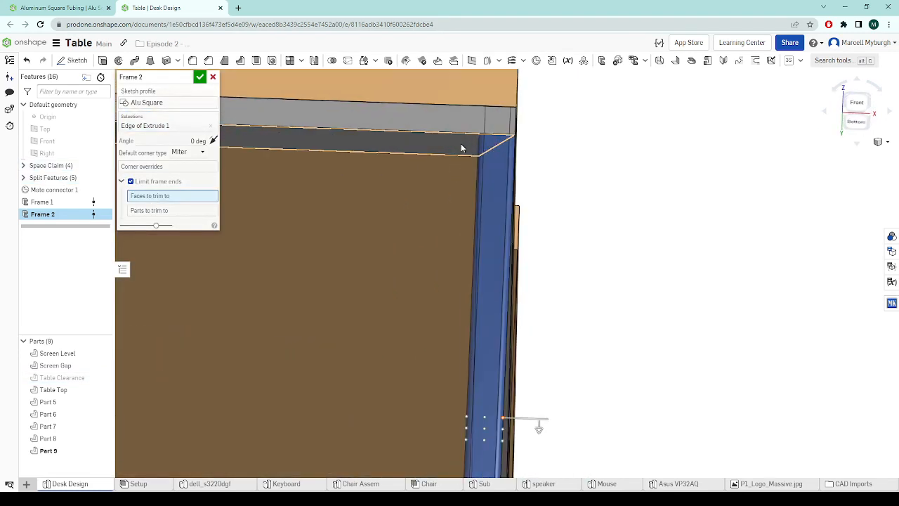
{"action": "left_click", "coordinate": [461, 144]}
{"action": "scroll", "coordinate": [459, 160], "scroll_direction": "down", "scroll_amount": 4}
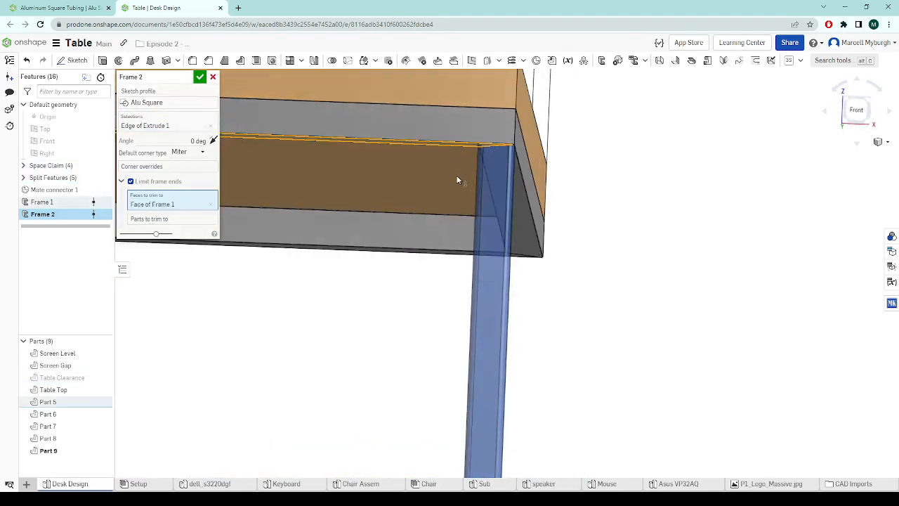
{"action": "left_click", "coordinate": [213, 77]}
{"action": "scroll", "coordinate": [335, 176], "scroll_direction": "down", "scroll_amount": 5}
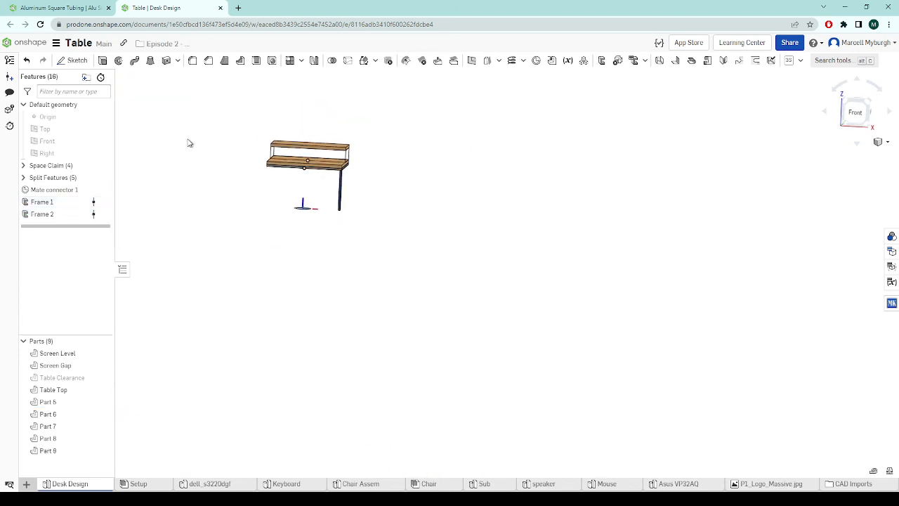
{"action": "scroll", "coordinate": [412, 155], "scroll_direction": "up", "scroll_amount": 3}
{"action": "scroll", "coordinate": [521, 156], "scroll_direction": "down", "scroll_amount": 1}
{"action": "scroll", "coordinate": [522, 130], "scroll_direction": "up", "scroll_amount": 5}
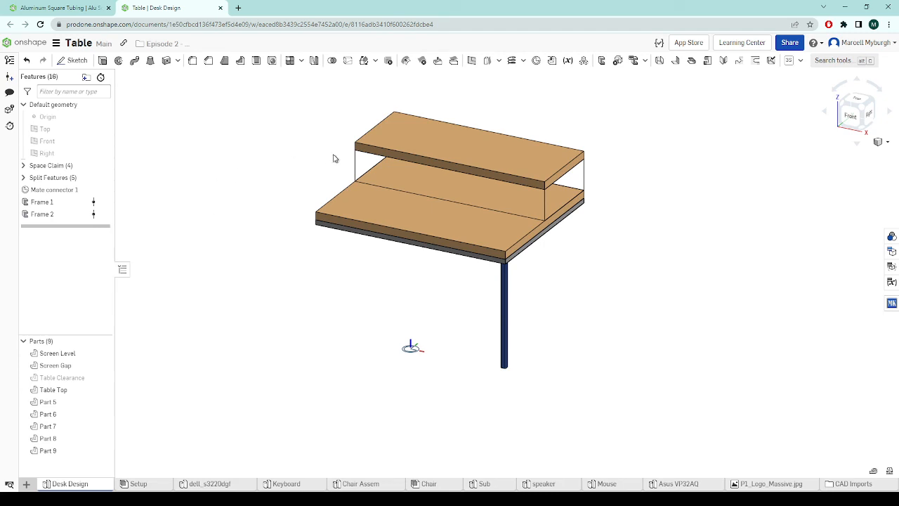
- Create a cut list that includes all frames with no column overrides, and review its table of suppliers, descriptions, quantities, lengths and angles
{"action": "left_click", "coordinate": [633, 61]}
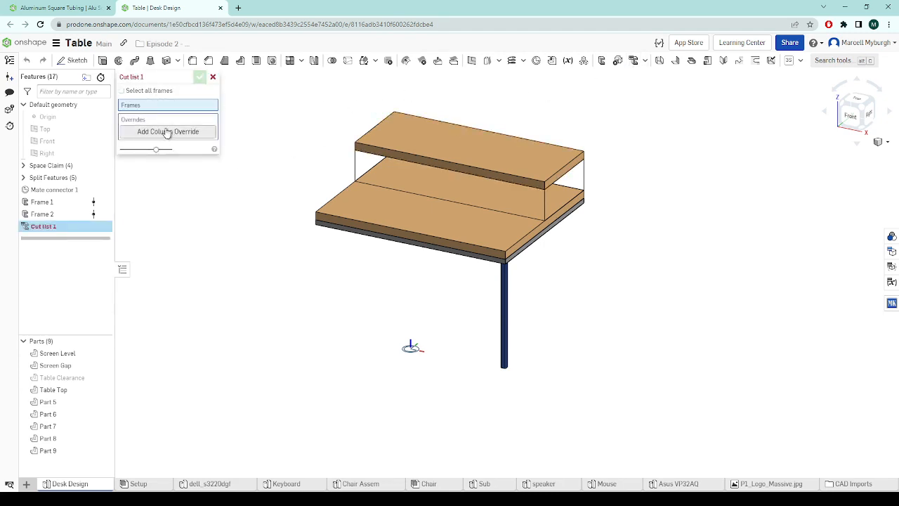
{"action": "left_click", "coordinate": [504, 281]}
{"action": "left_click", "coordinate": [169, 137]}
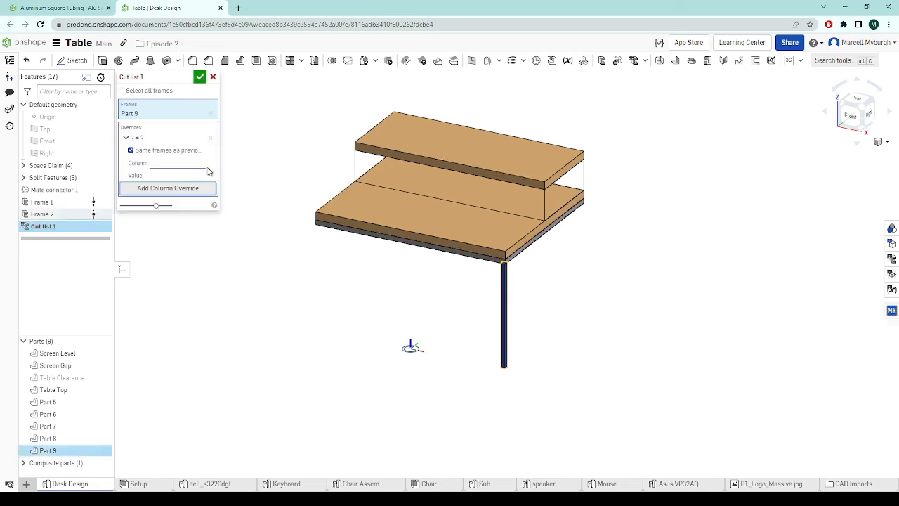
{"action": "left_click", "coordinate": [208, 149]}
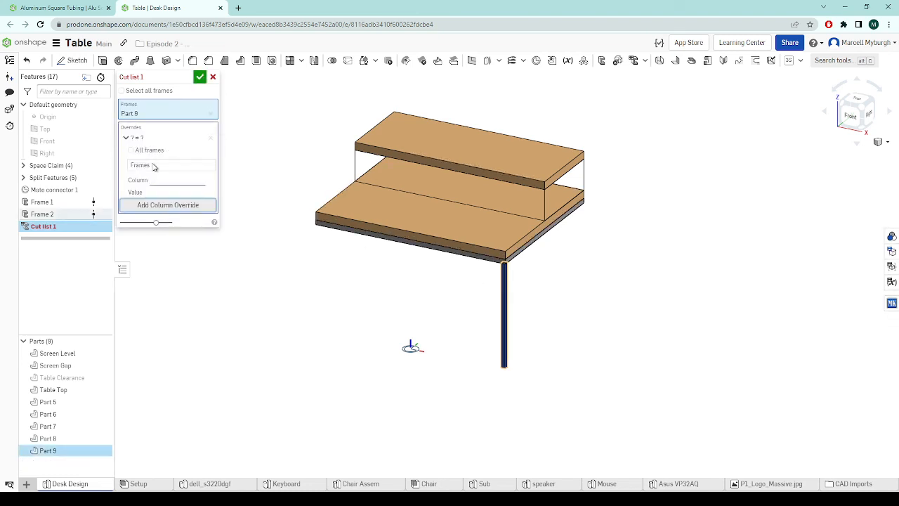
{"action": "left_click", "coordinate": [211, 139]}
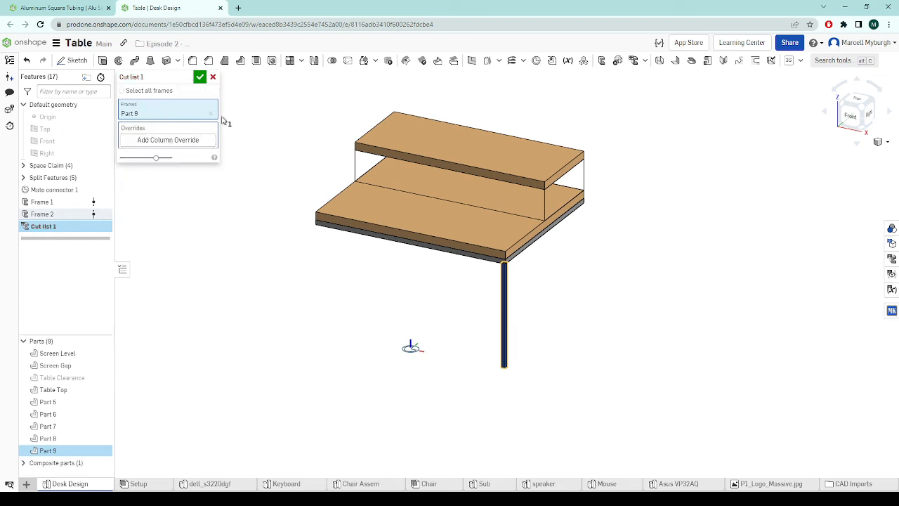
{"action": "left_click", "coordinate": [125, 91]}
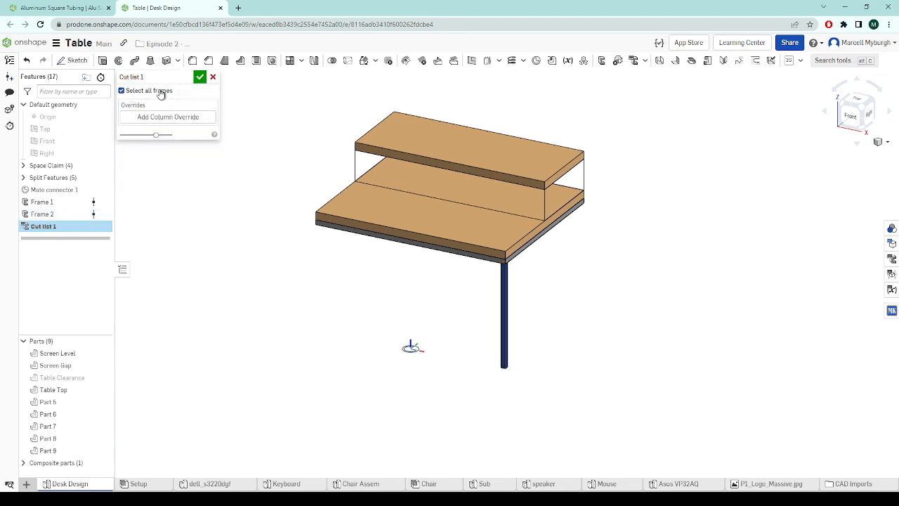
{"action": "left_click", "coordinate": [201, 77]}
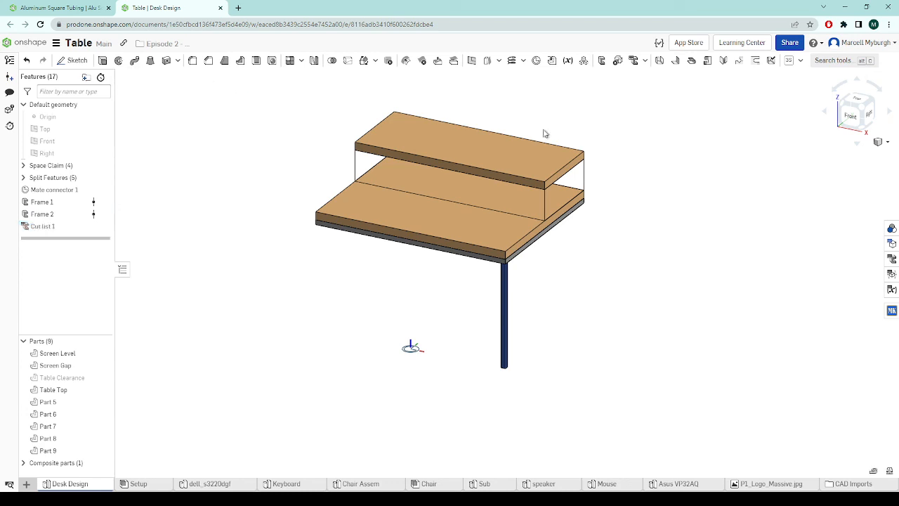
{"action": "left_click", "coordinate": [891, 259]}
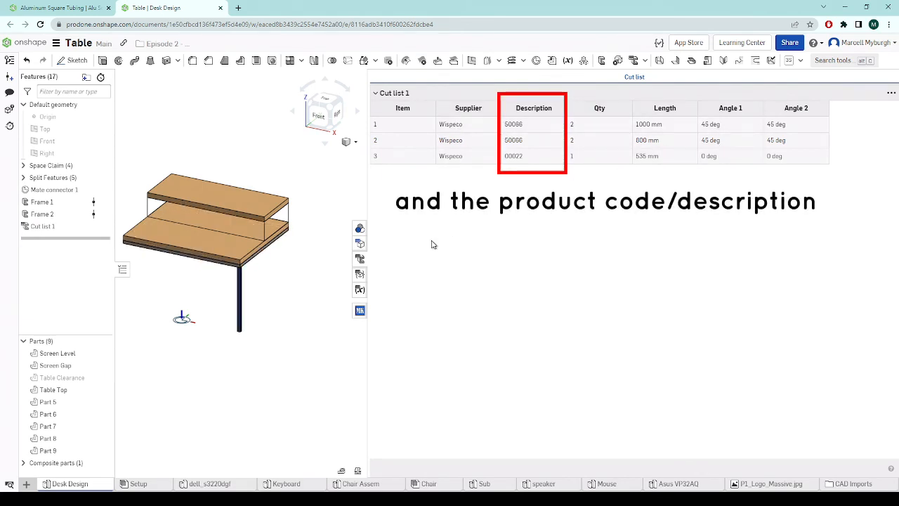
{"action": "left_click", "coordinate": [360, 259]}
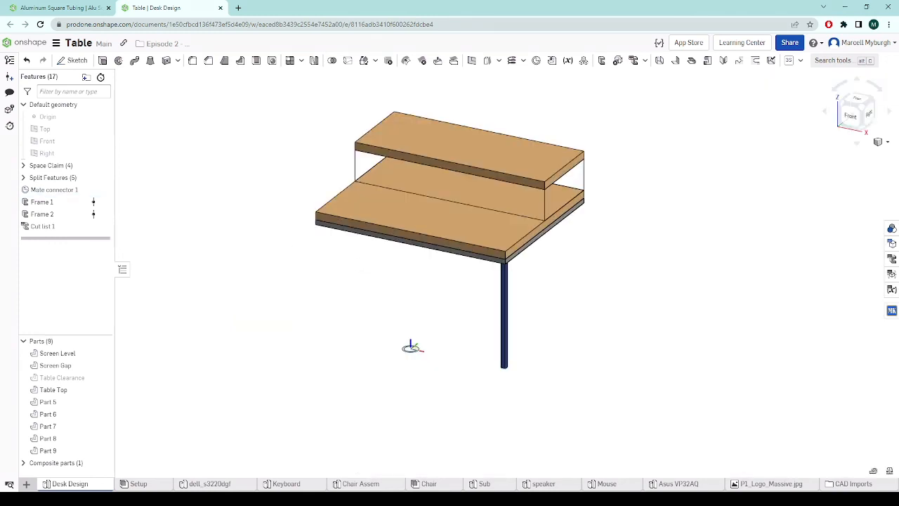